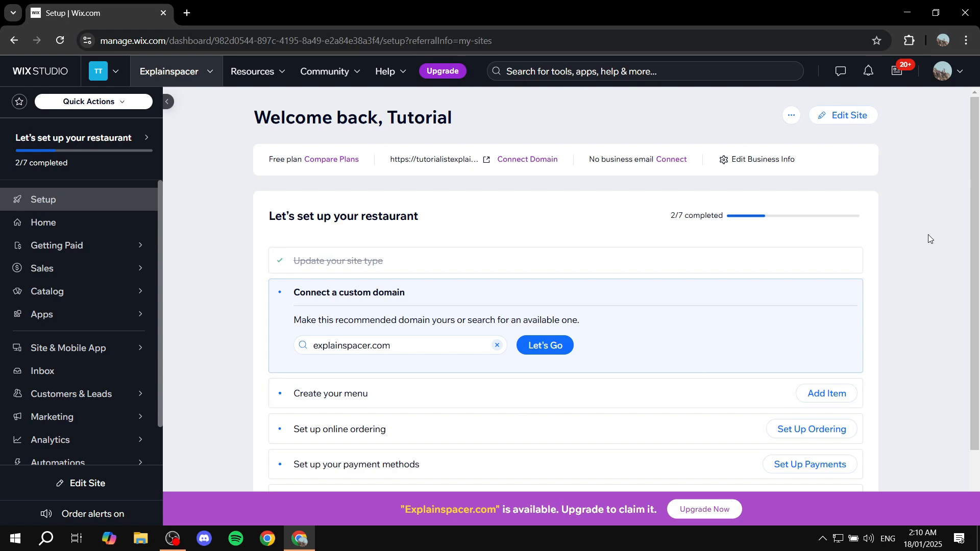
- Open the site in the editor and check the Signup & Login section of the site's pages
click(852, 116)
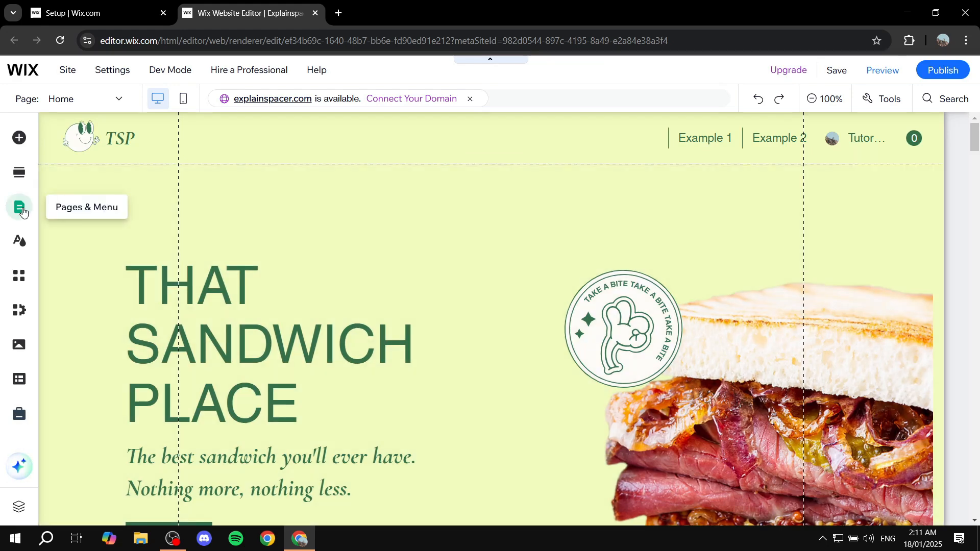
click(22, 211)
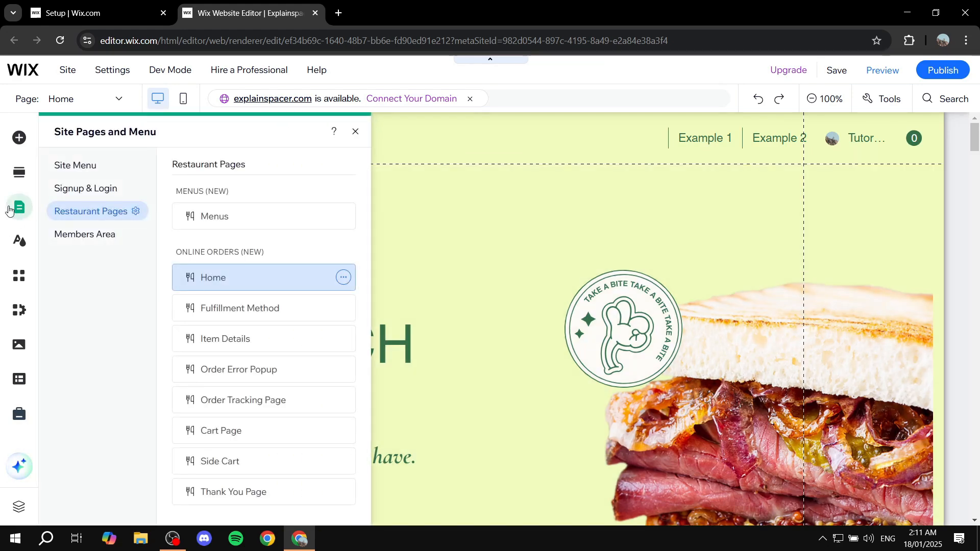
click(89, 190)
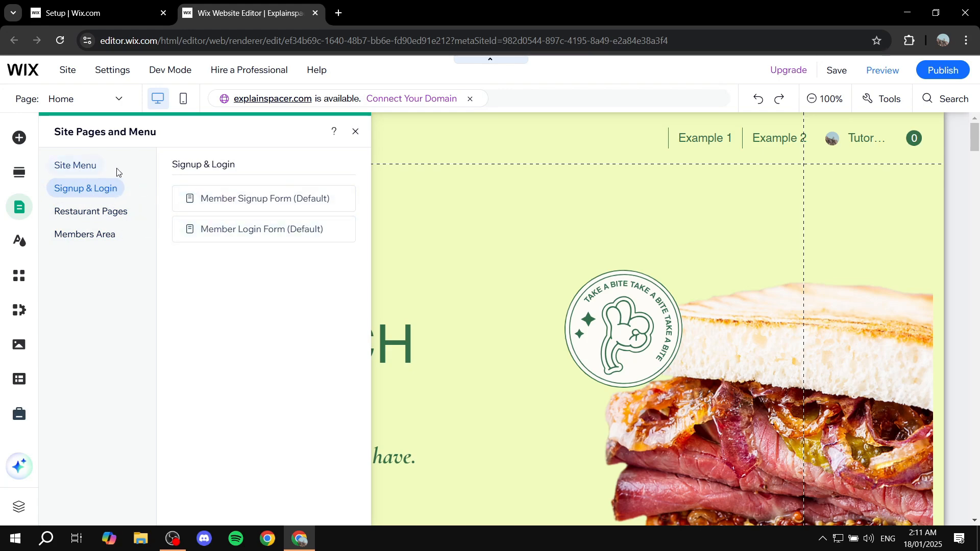
click(357, 134)
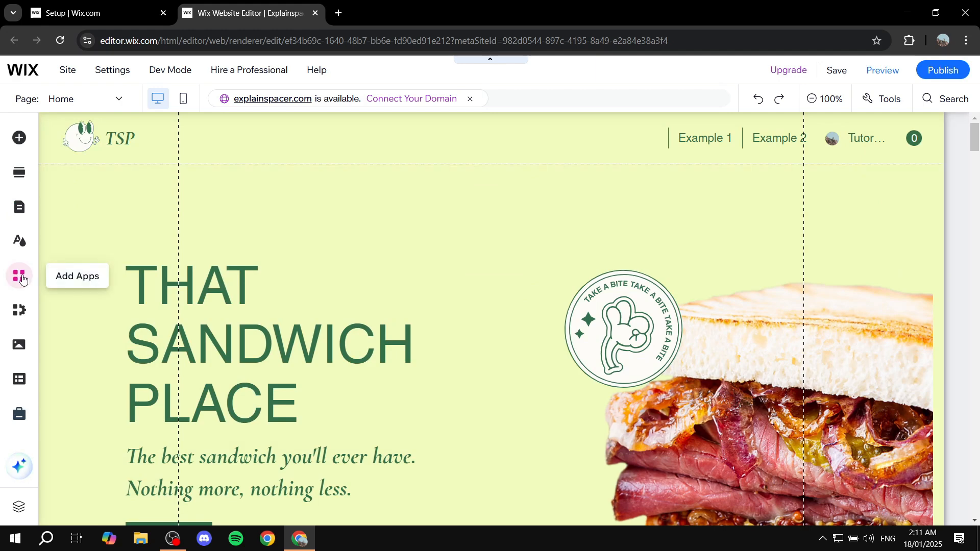
- Search the App Market for "members area" and add the Wix Members Area app to the site again
click(21, 278)
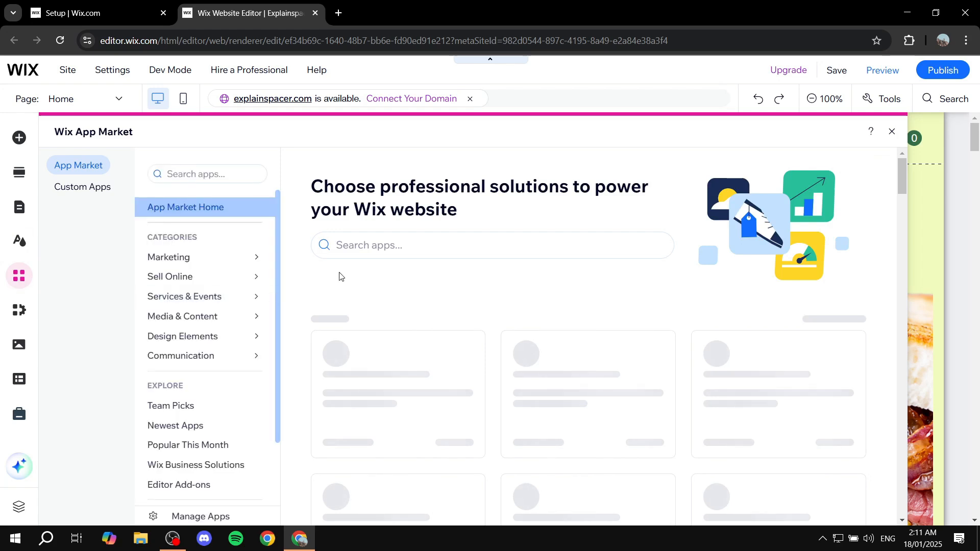
click(373, 247)
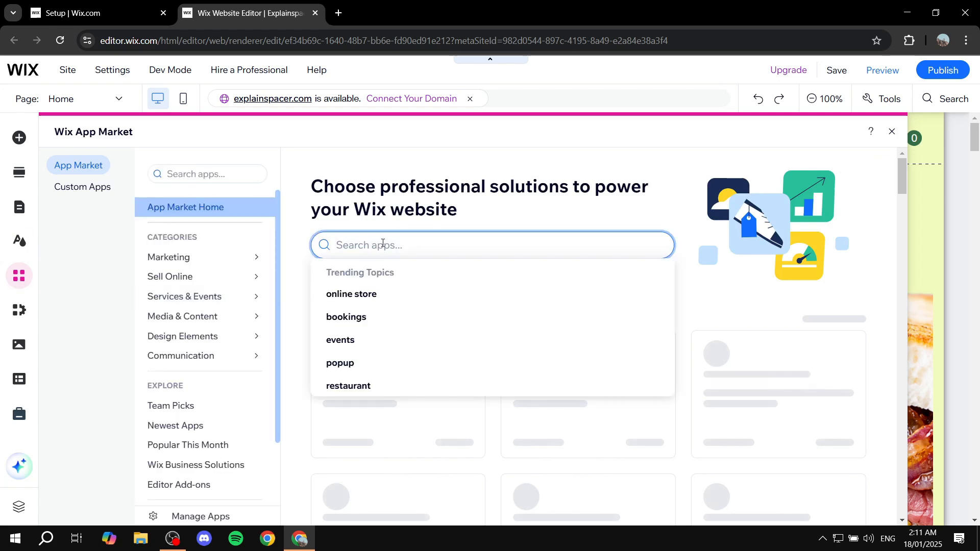
text(Mm)
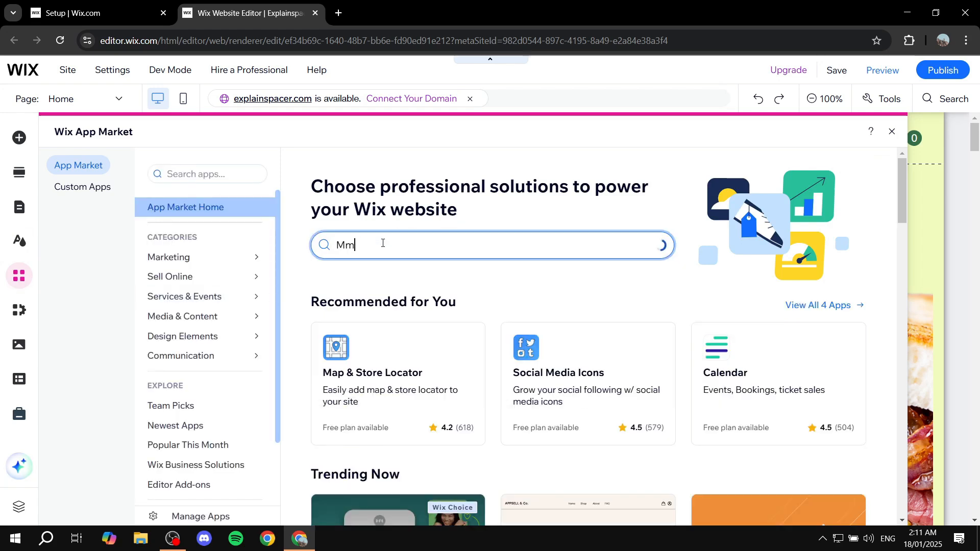
key(BackSpace)
text(embers area)
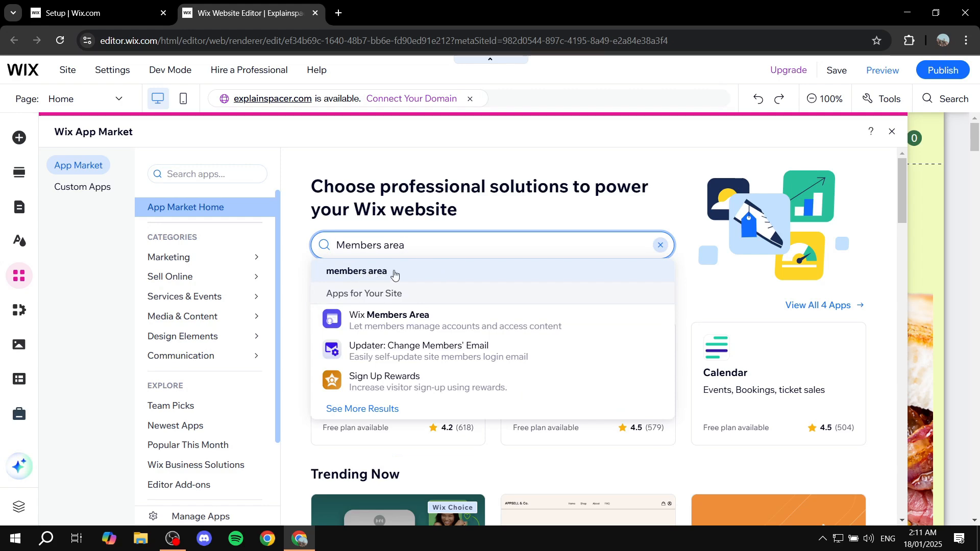
click(481, 266)
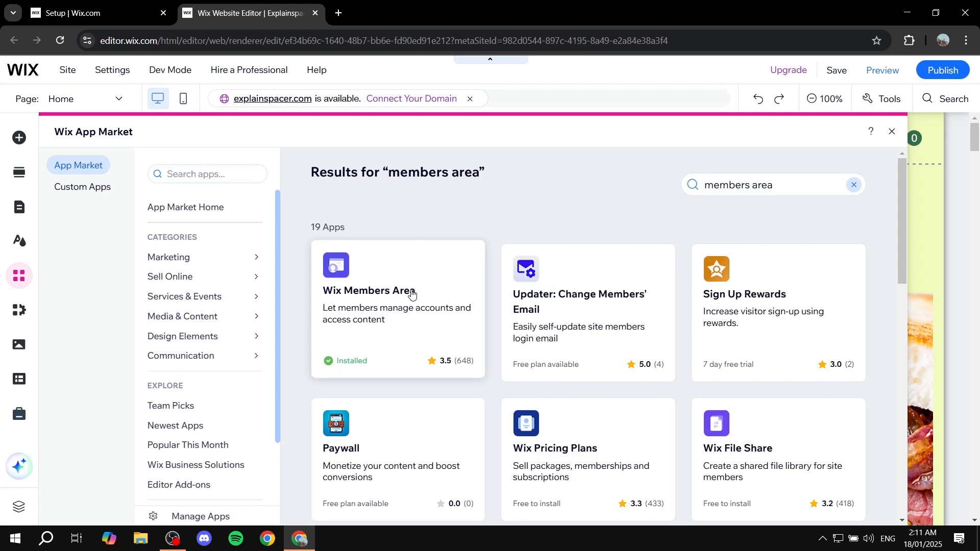
click(412, 293)
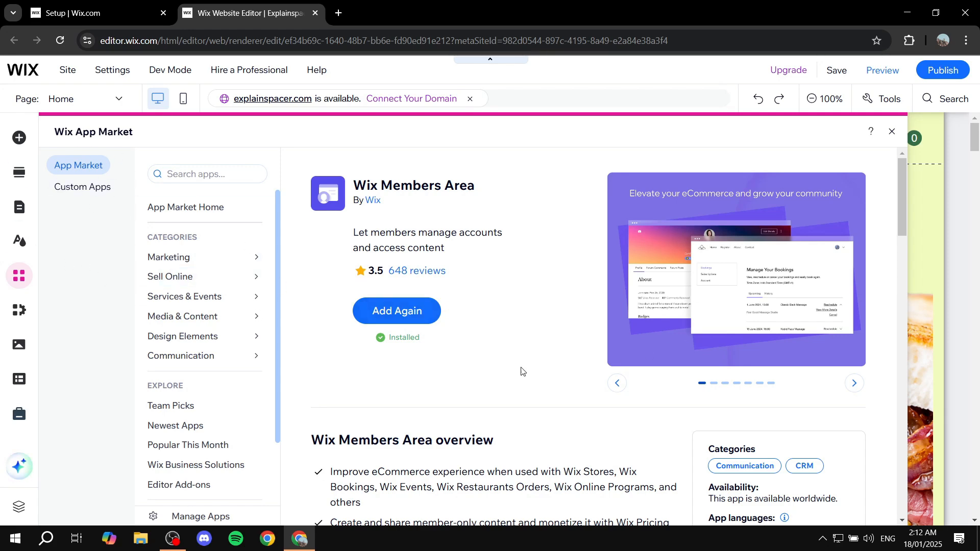
click(392, 316)
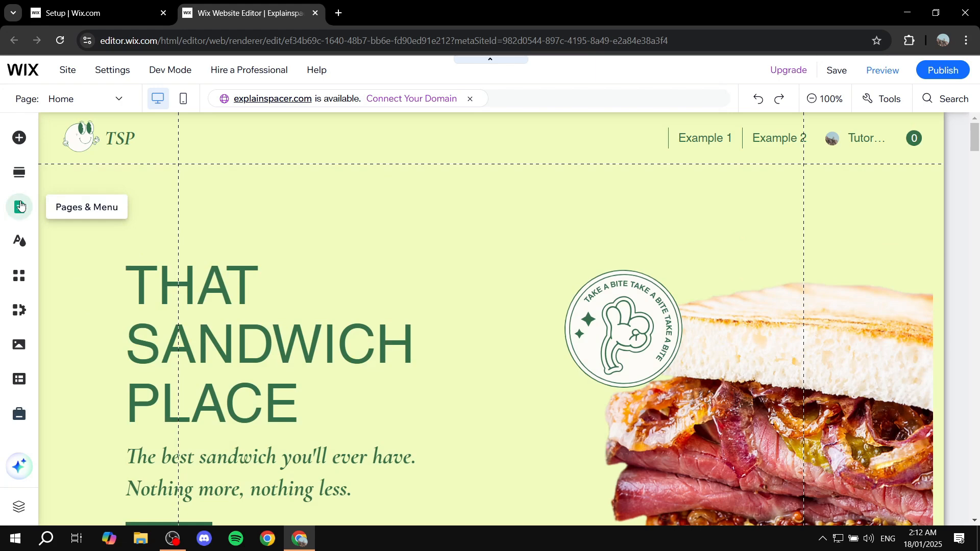
- Switch the Member Signup Form shown to visitors to Custom Form and add the custom form to the site
click(20, 207)
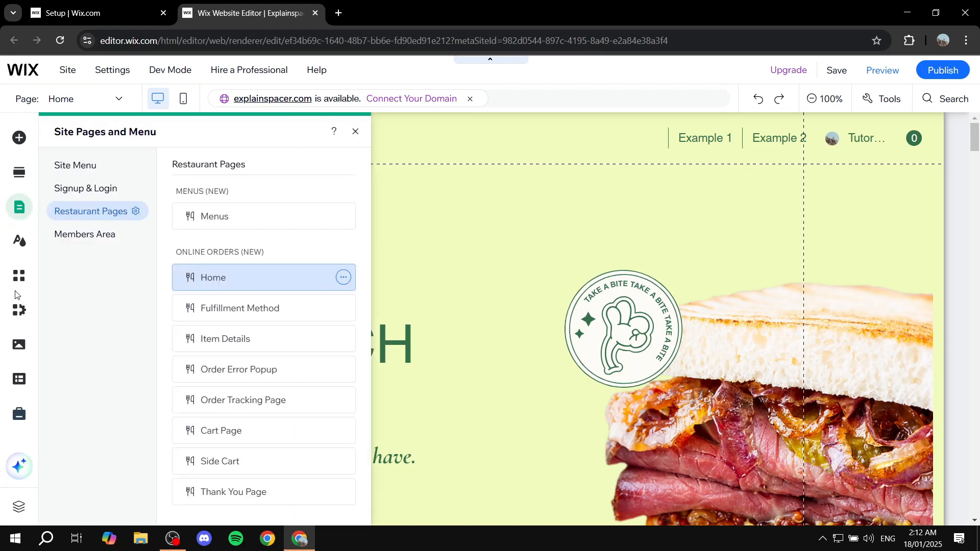
click(79, 195)
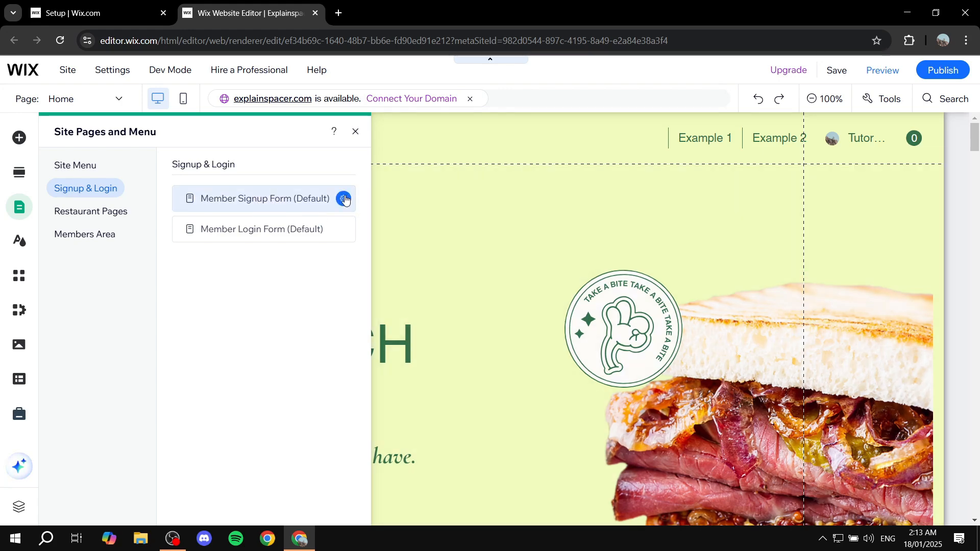
click(346, 198)
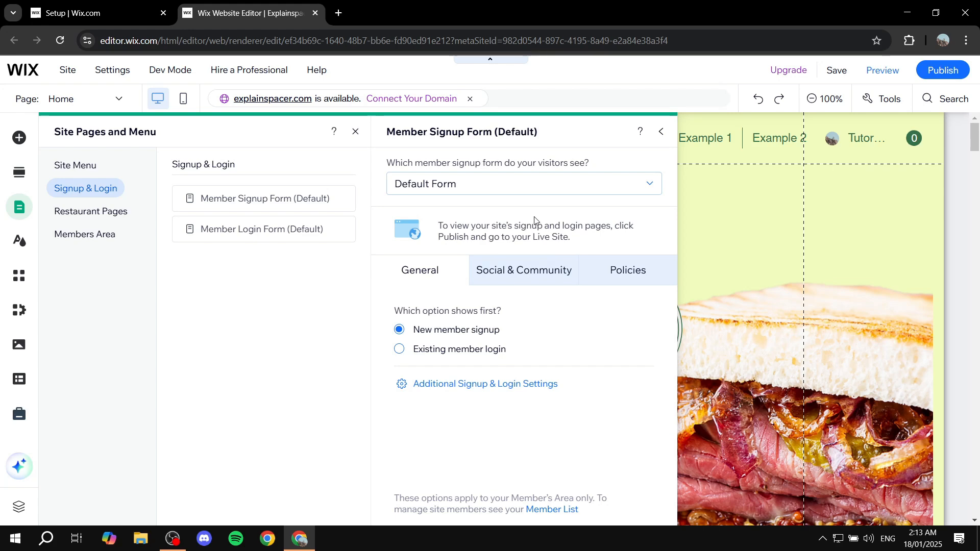
click(498, 187)
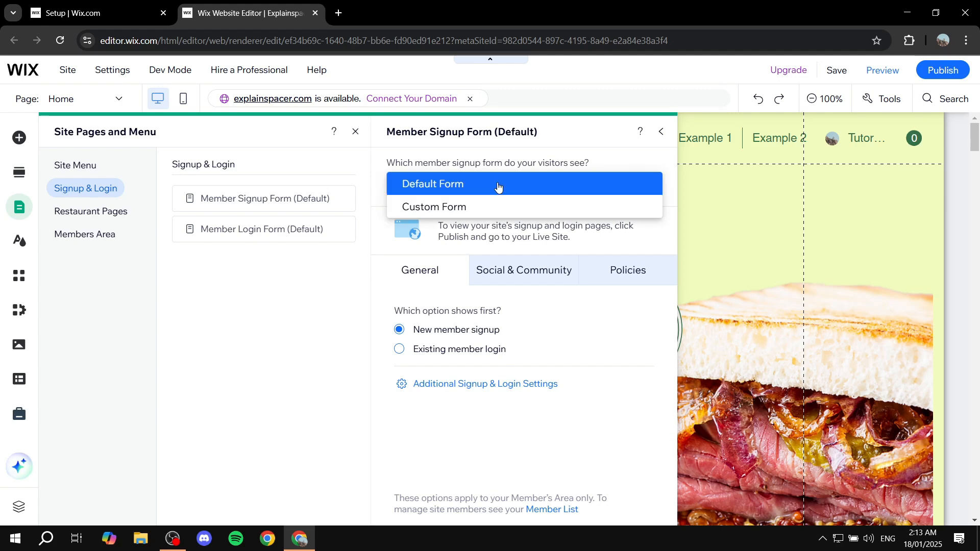
click(450, 210)
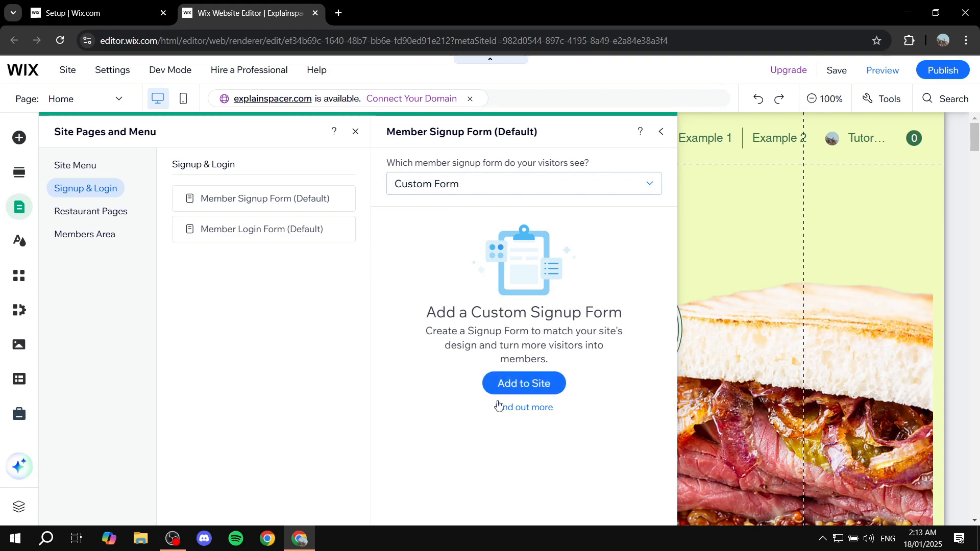
click(512, 183)
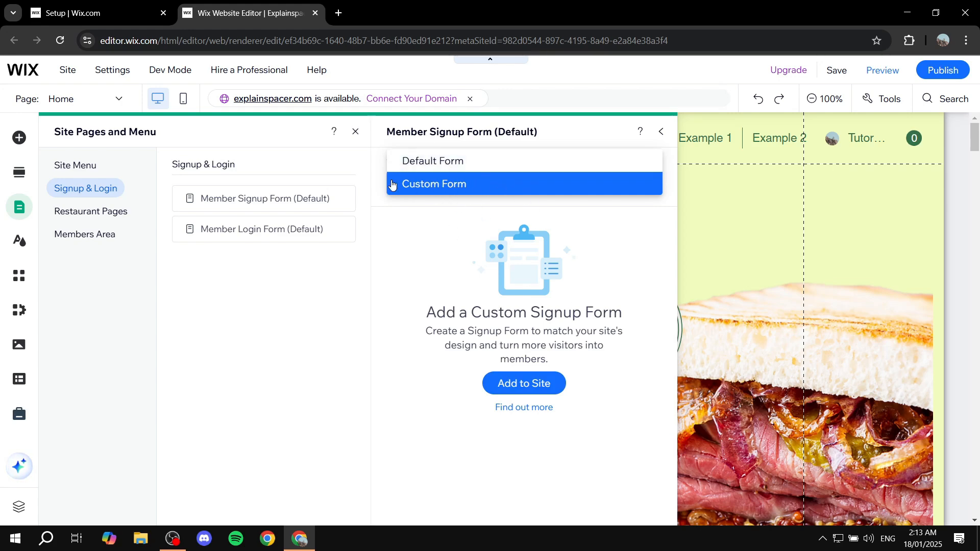
click(531, 388)
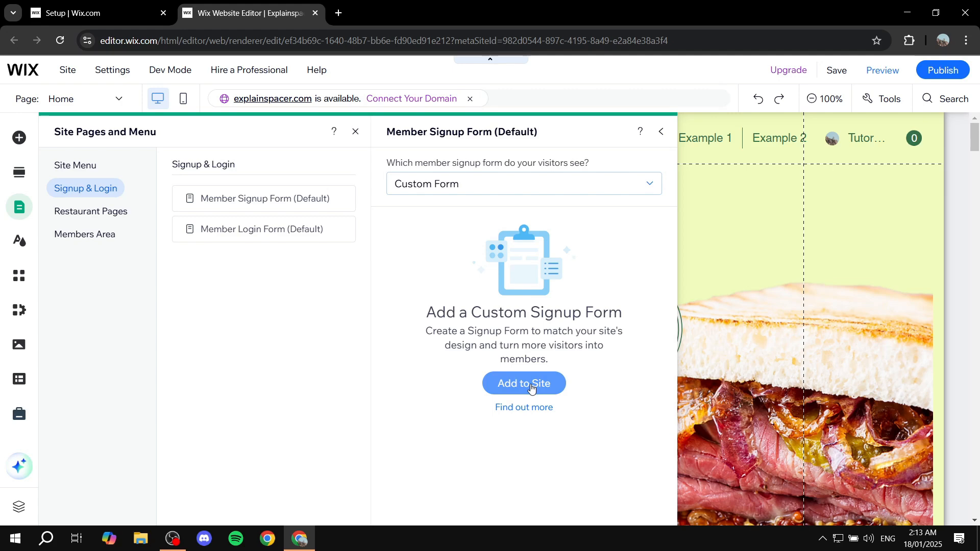
click(511, 389)
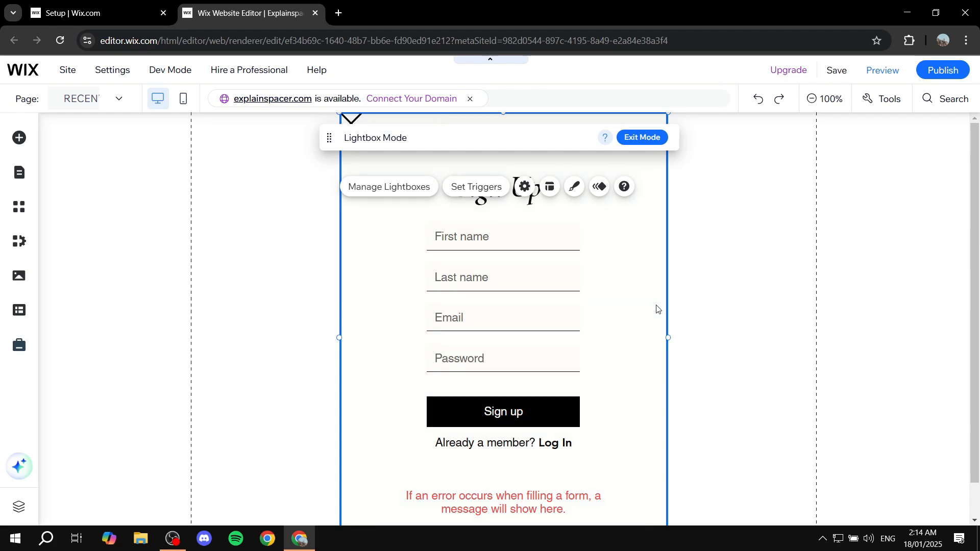
- Review the main options and settings of the custom signup form
click(619, 194)
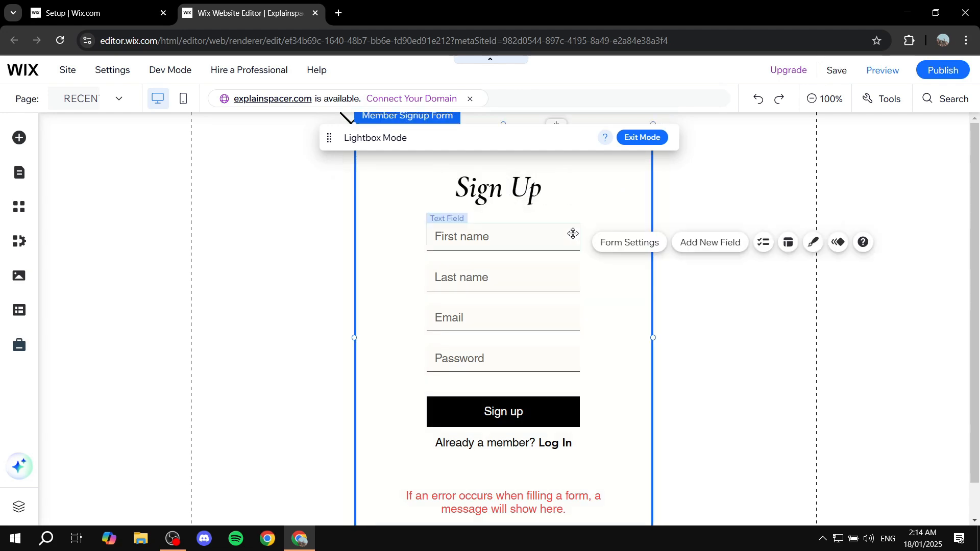
scroll(562, 235, down, 1)
scroll(582, 331, up, 1)
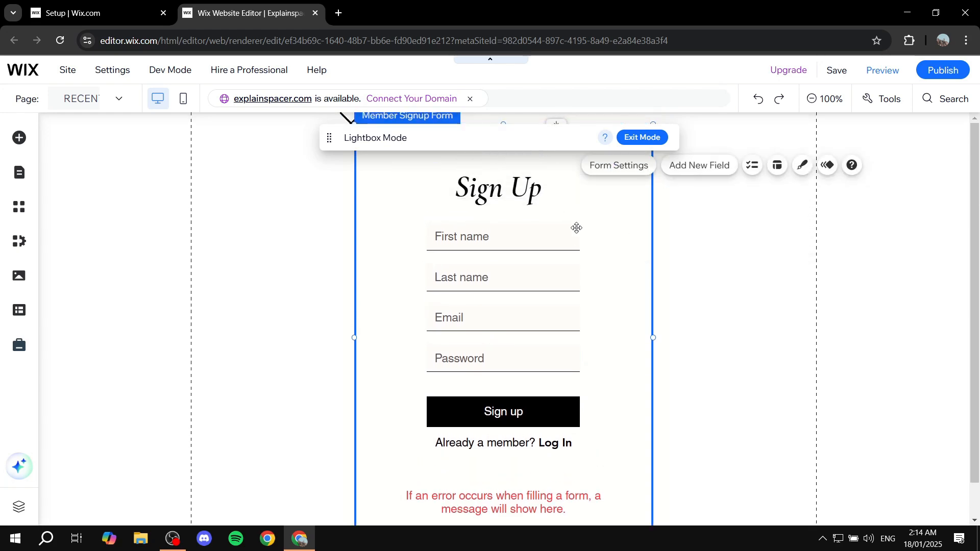
click(624, 170)
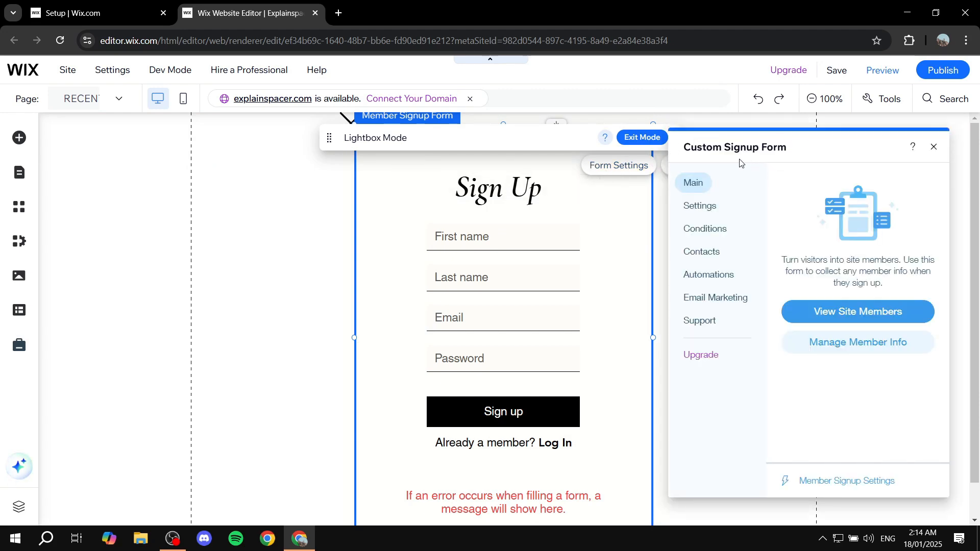
click(714, 207)
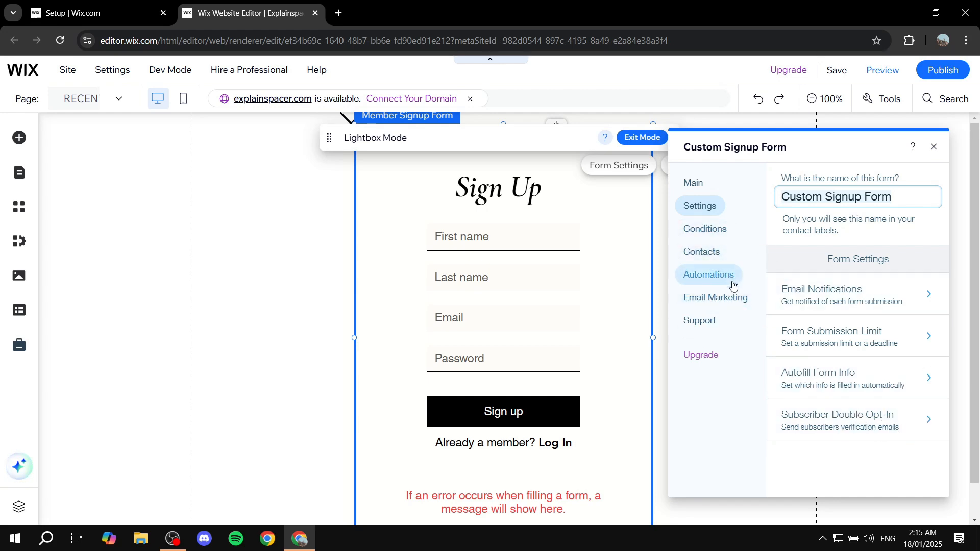
click(934, 147)
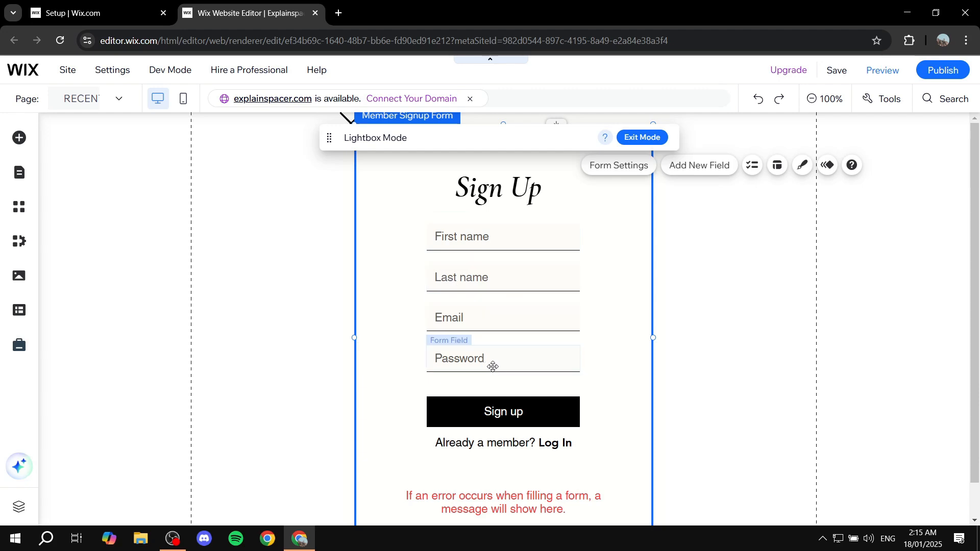
- Examine the Signup, Member Fields and Basic Fields that can be added to the signup form
click(561, 309)
click(508, 385)
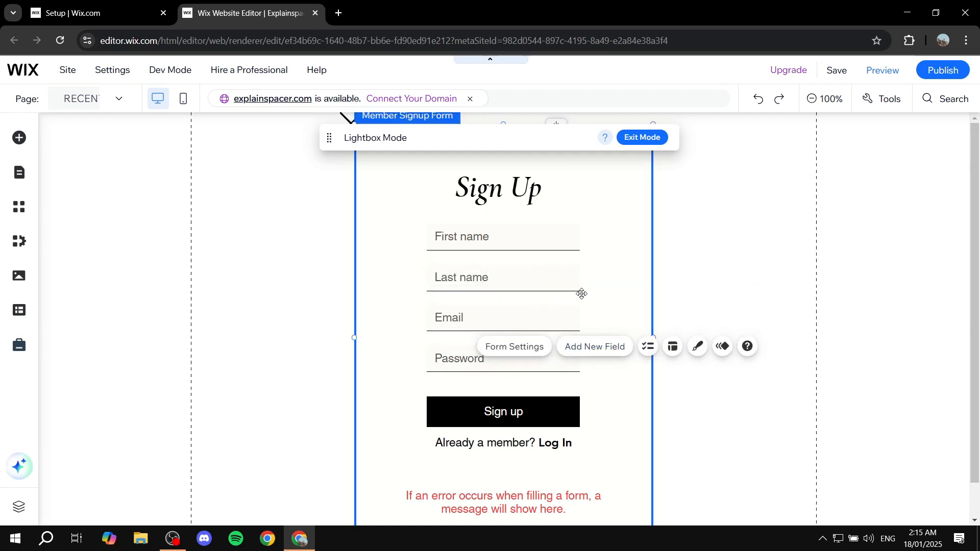
click(601, 228)
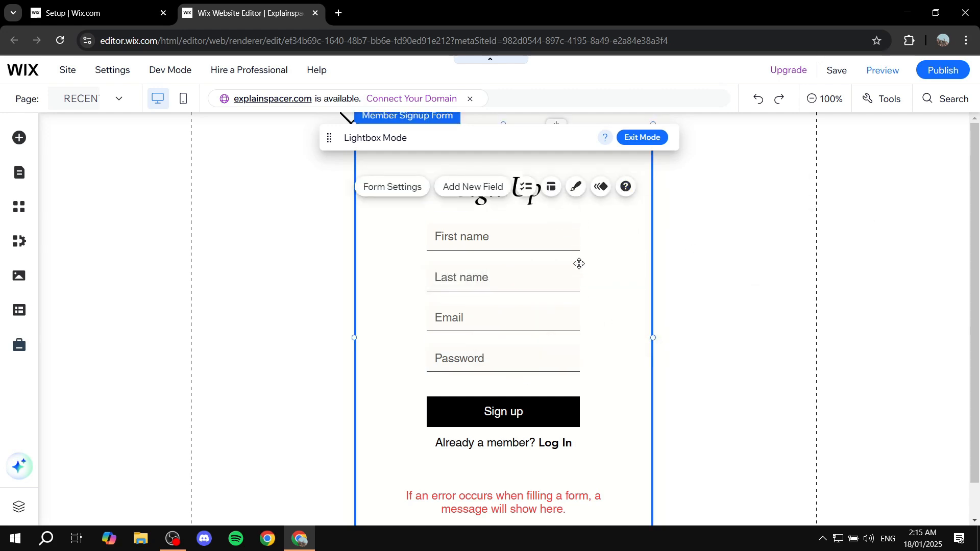
click(482, 195)
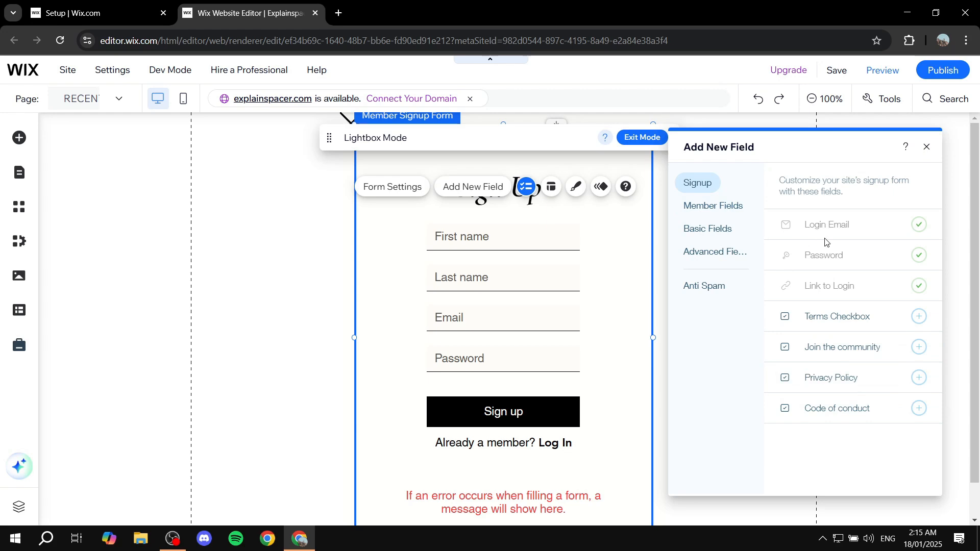
click(718, 206)
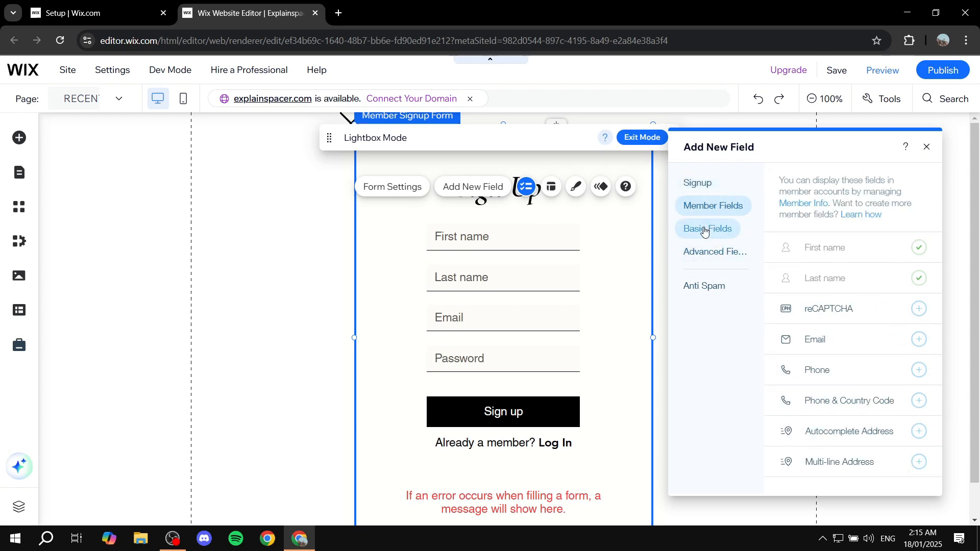
click(705, 230)
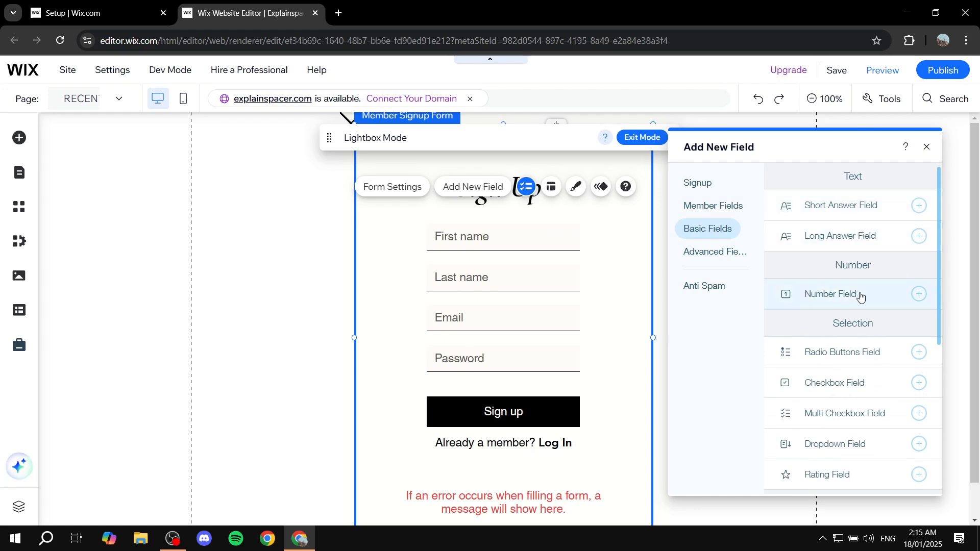
scroll(861, 297, down, 4)
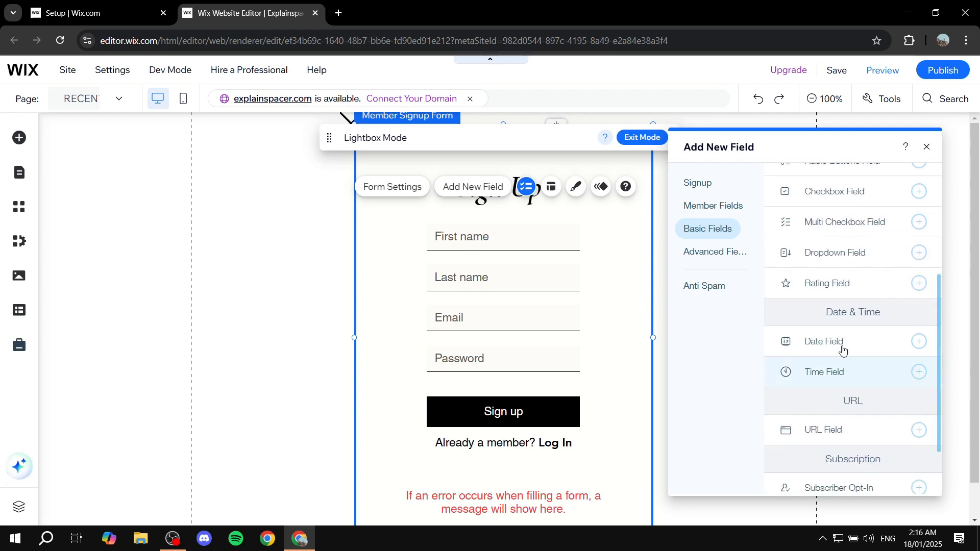
scroll(867, 283, up, 3)
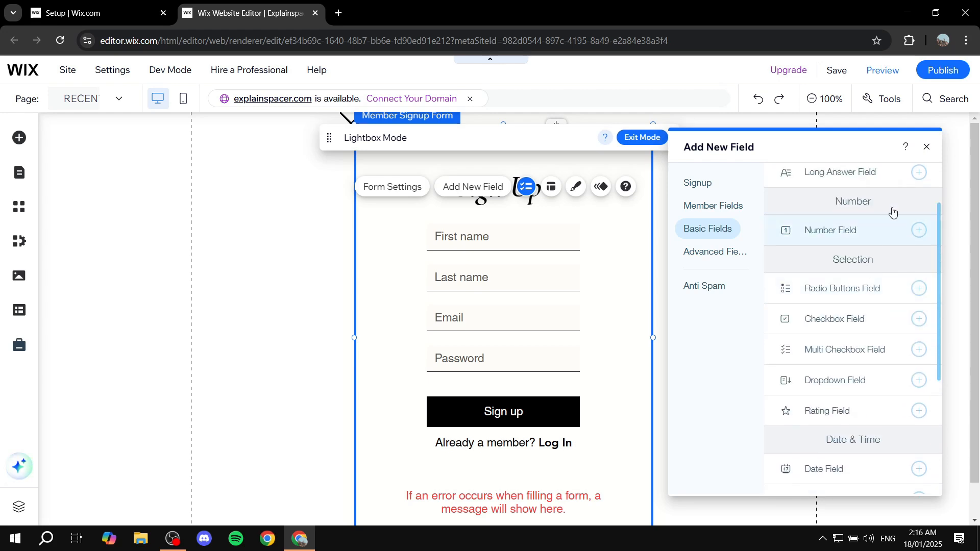
click(925, 148)
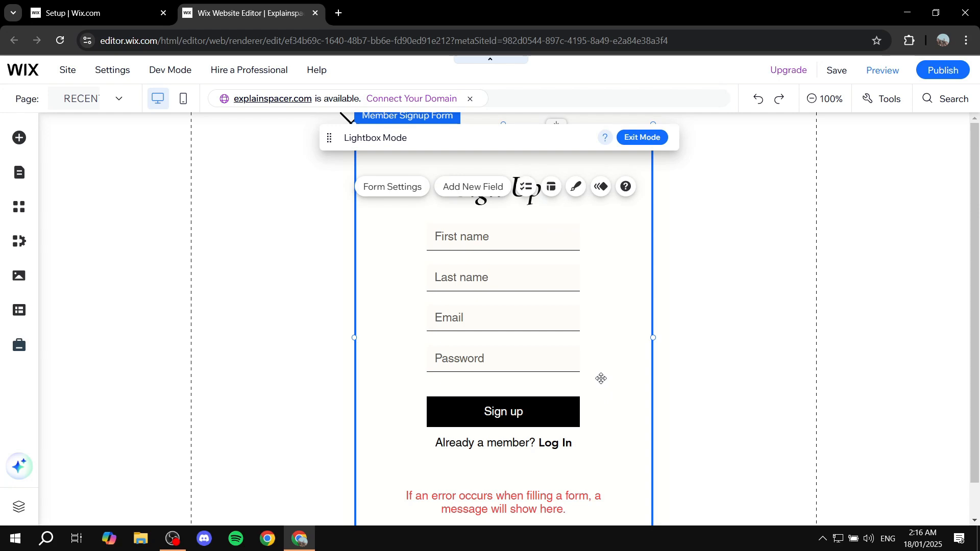
- Look through the design presets and layout options for the signup form
click(576, 189)
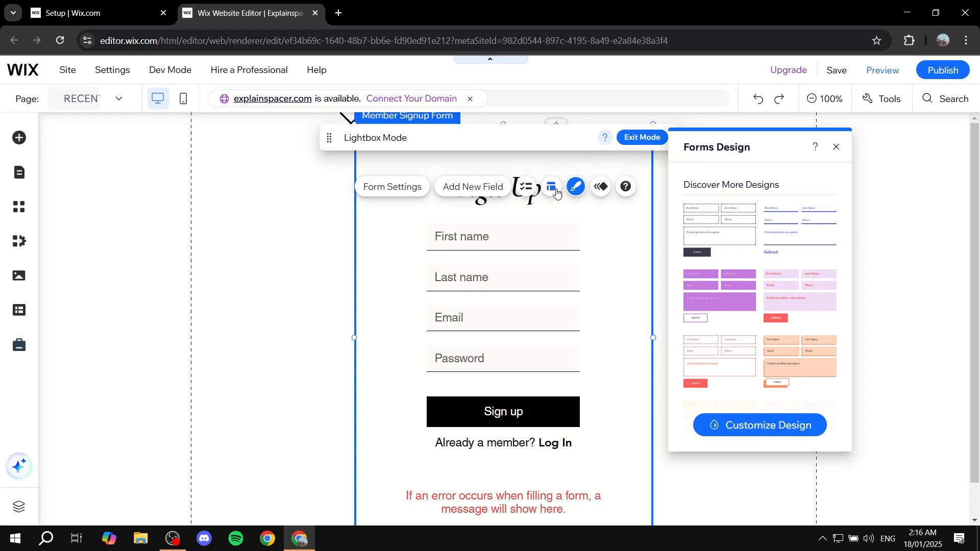
click(554, 189)
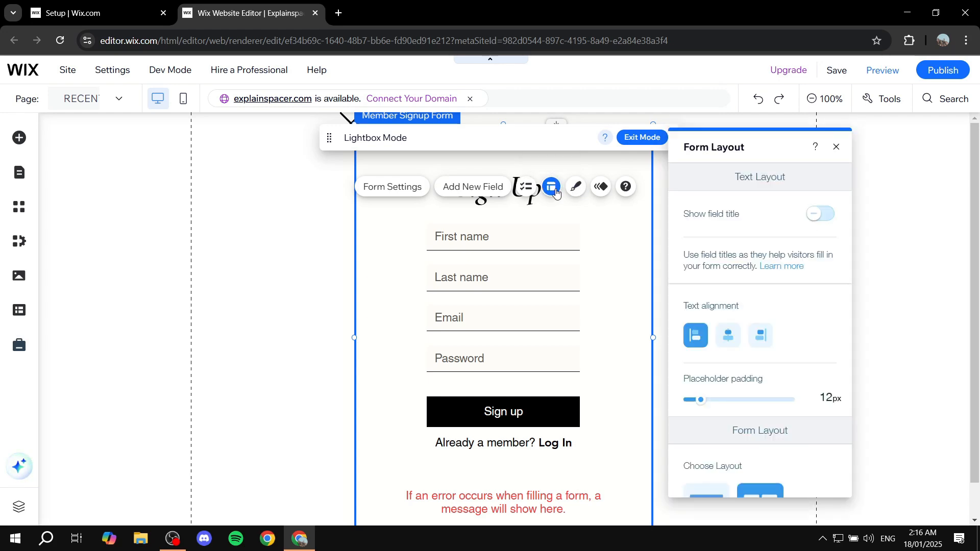
click(837, 147)
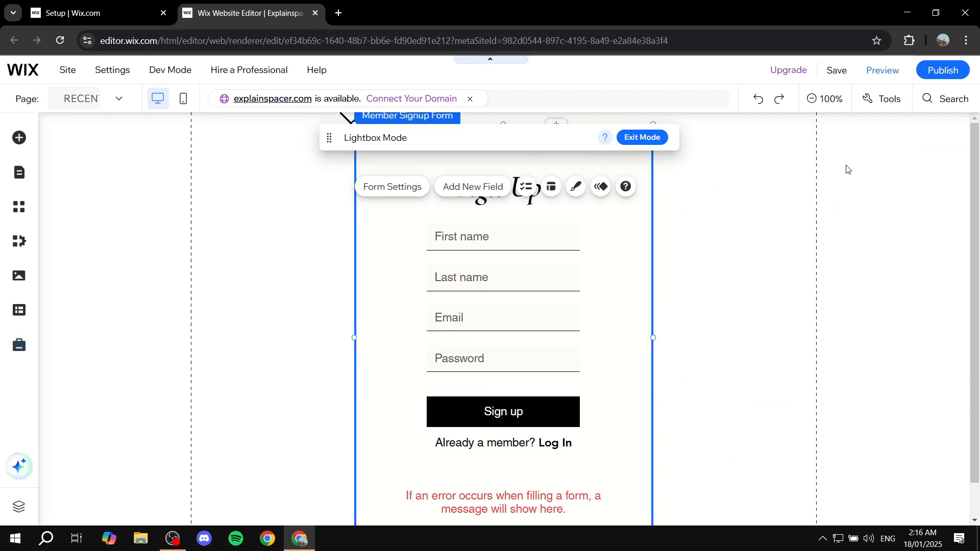
- Publish the site, decline editing the mobile version and save the site
click(943, 71)
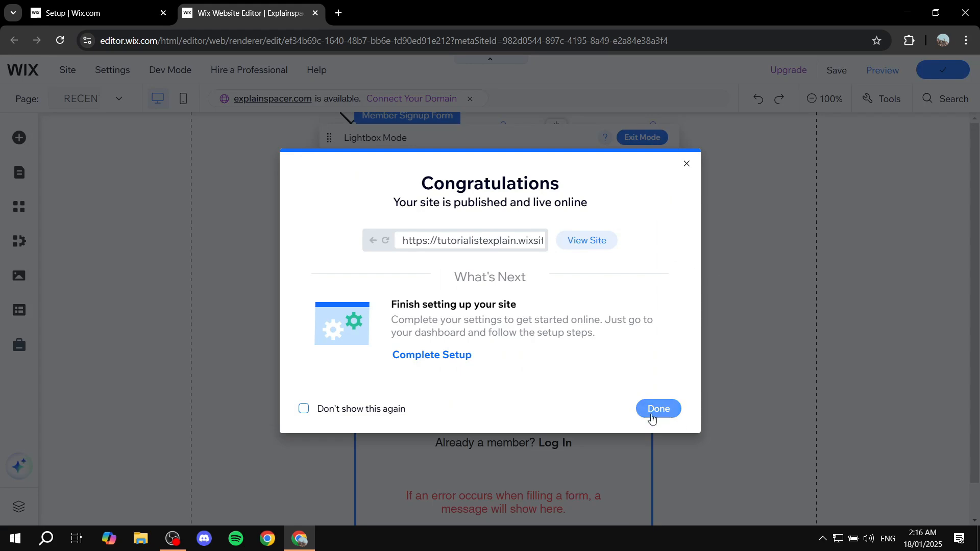
click(656, 411)
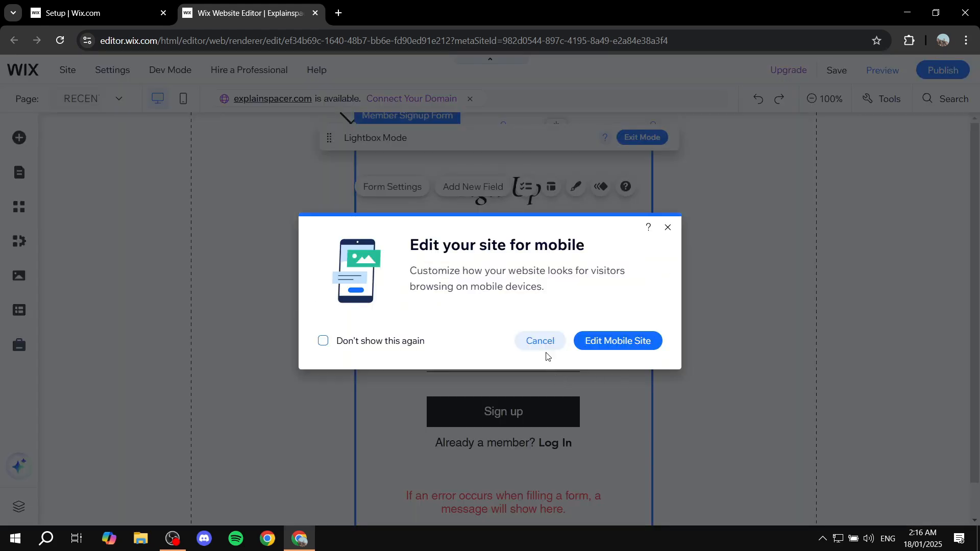
click(543, 348)
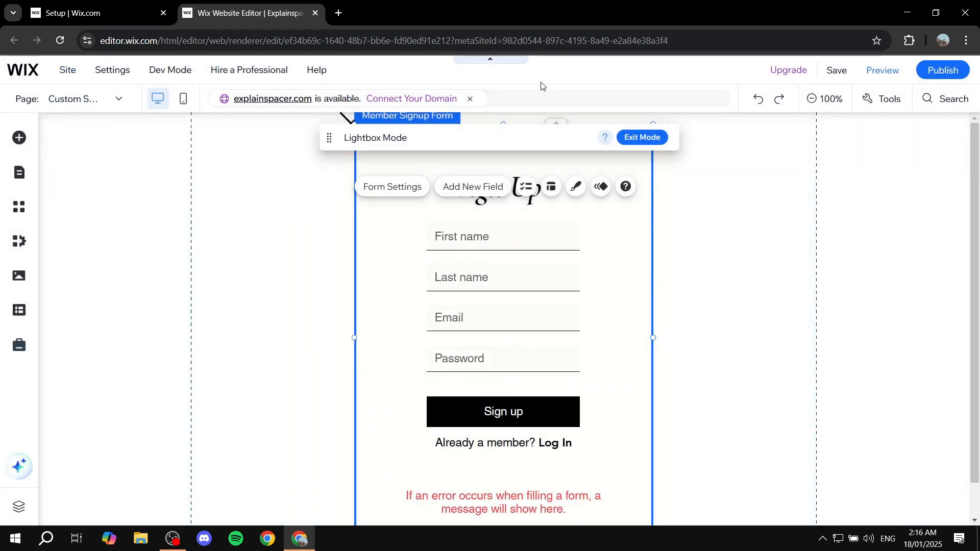
click(838, 70)
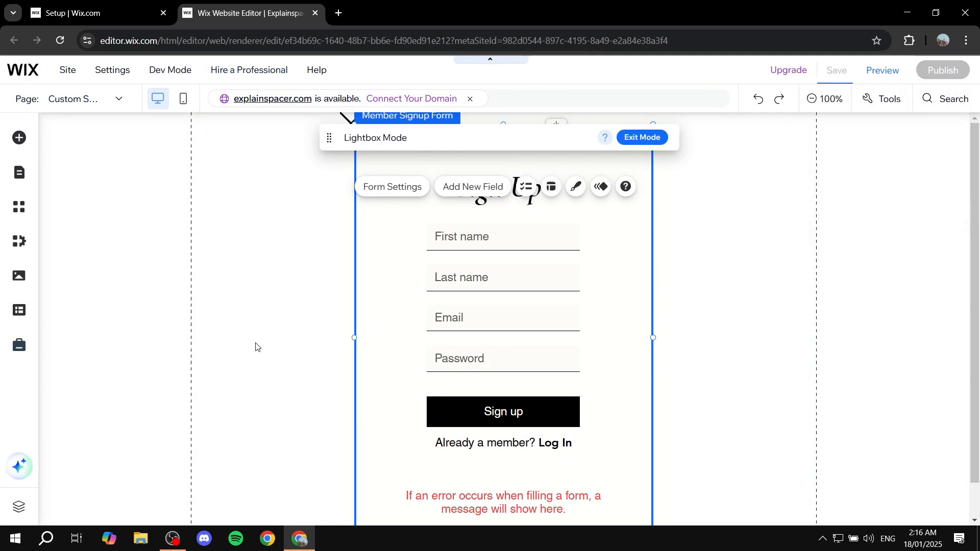
- From the Home page, switch the Member Login Form shown to visitors to Custom Form and add it to the site
click(96, 102)
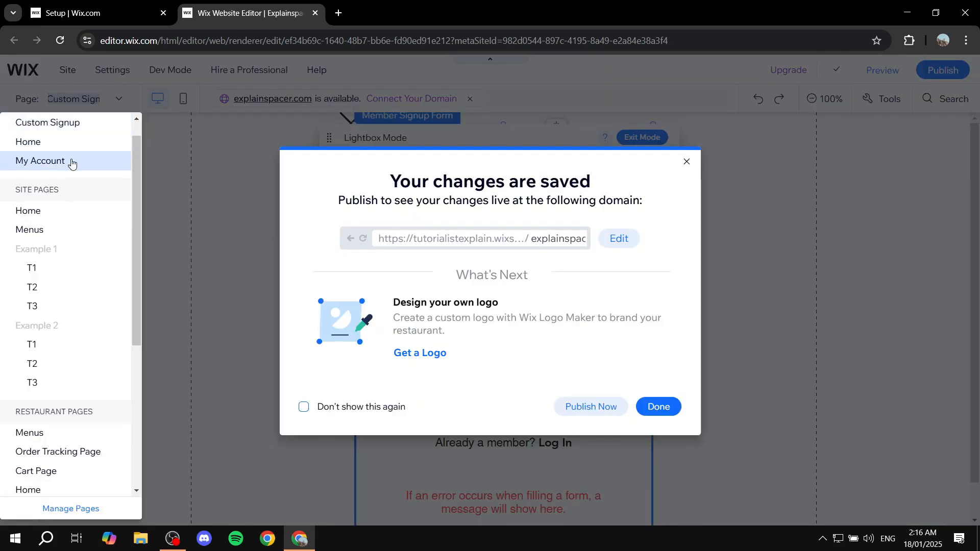
click(74, 141)
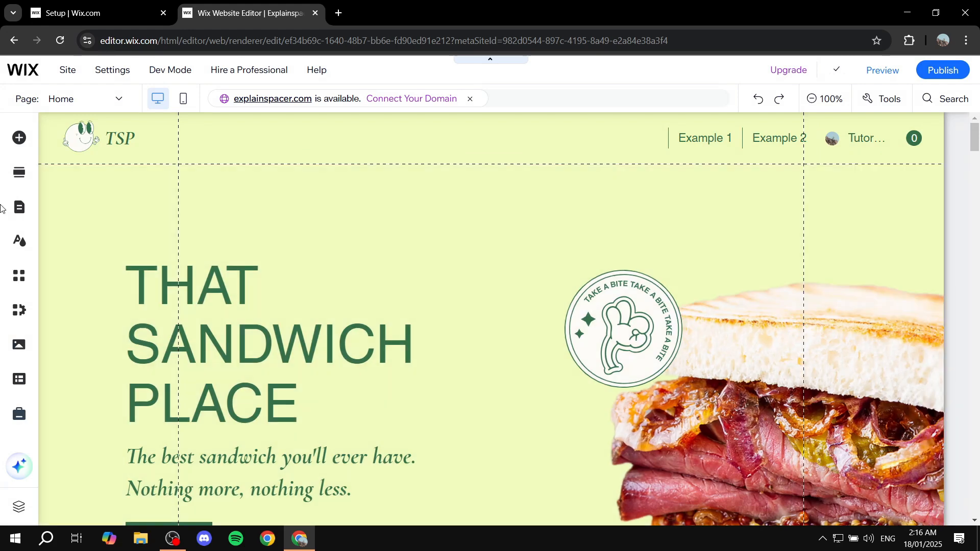
click(20, 209)
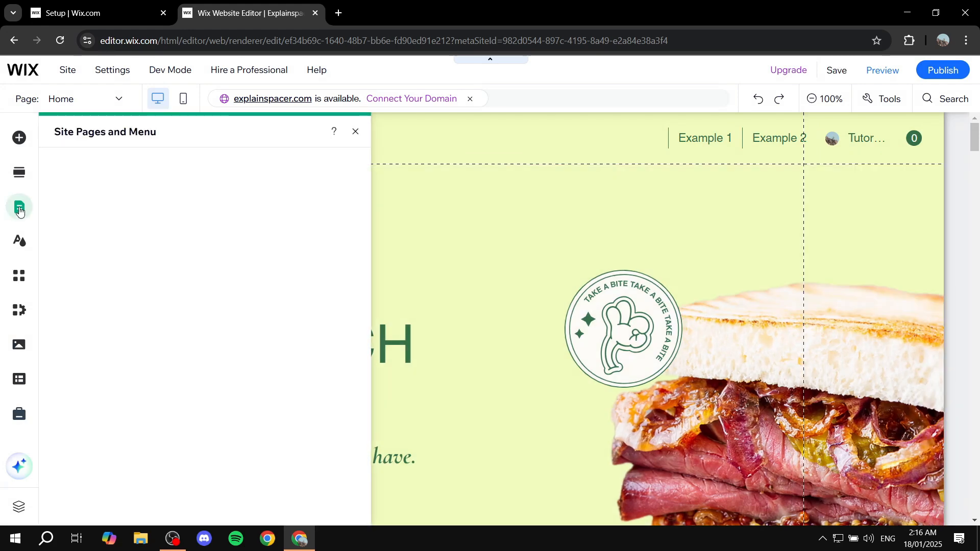
click(97, 189)
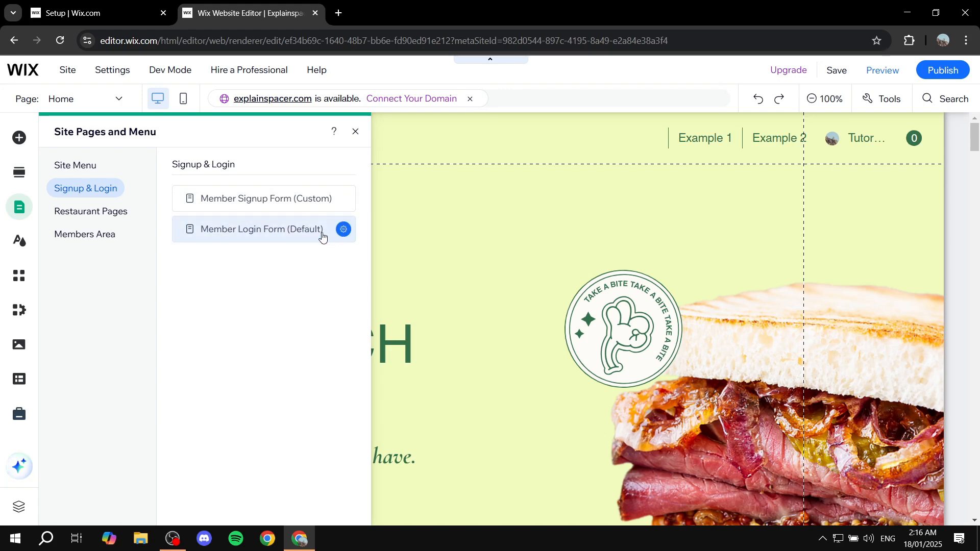
click(342, 230)
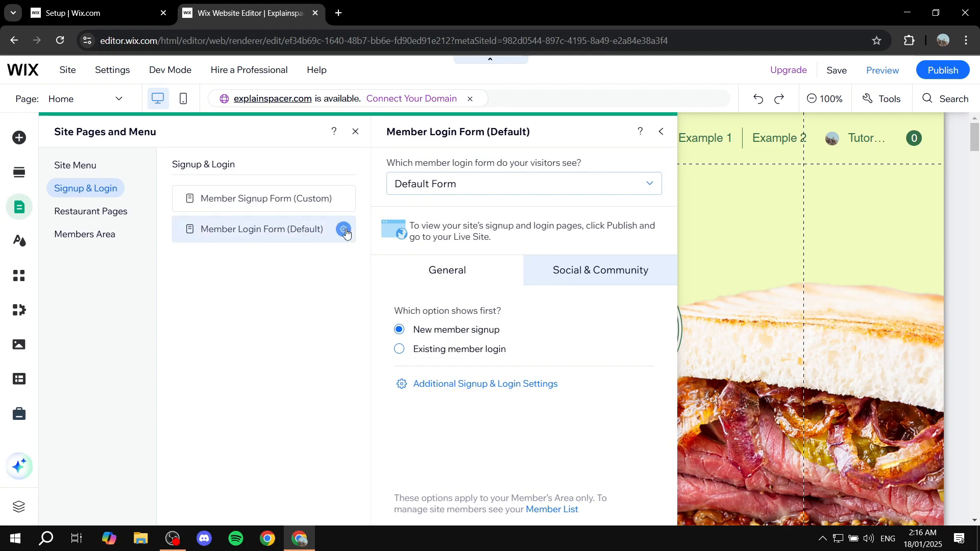
click(493, 190)
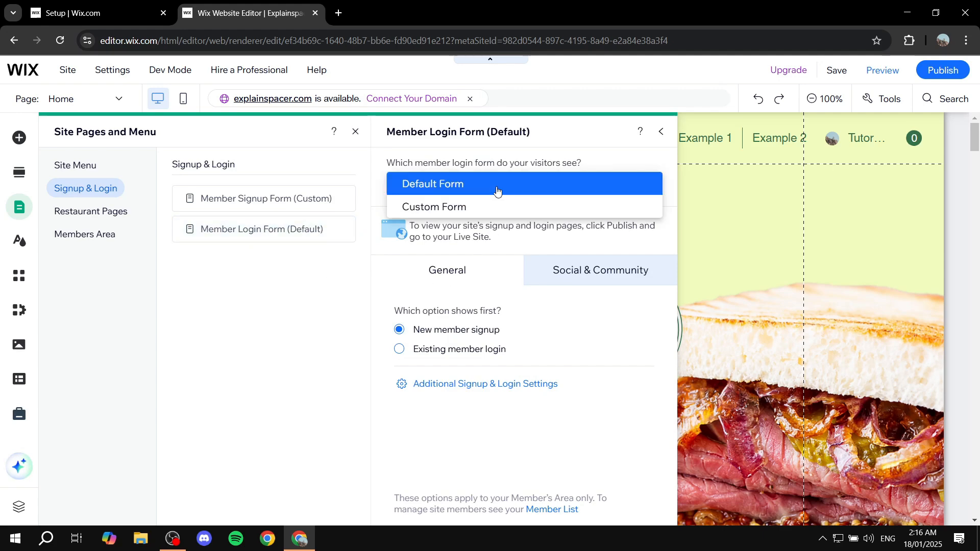
click(495, 208)
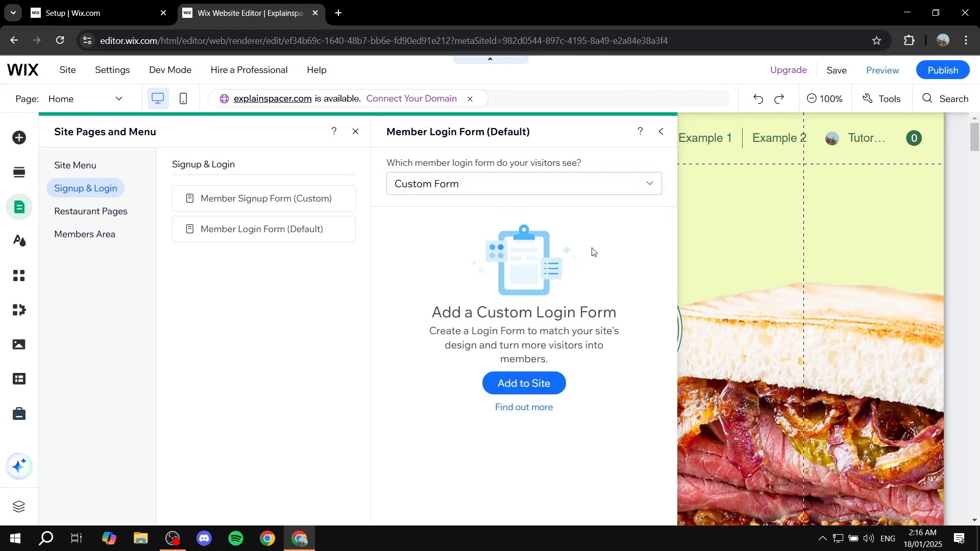
click(529, 384)
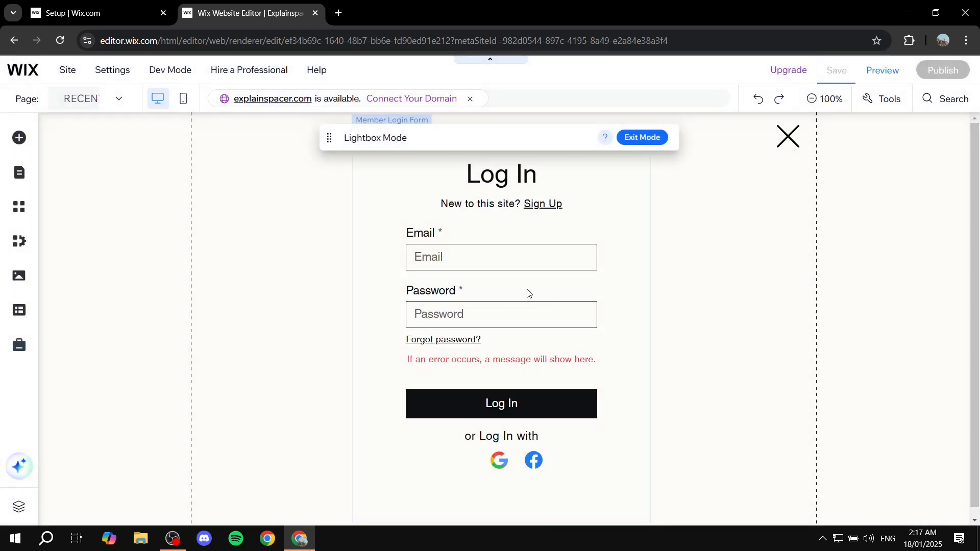
- Examine the custom login form's fields and the elements that can be added to it
click(507, 319)
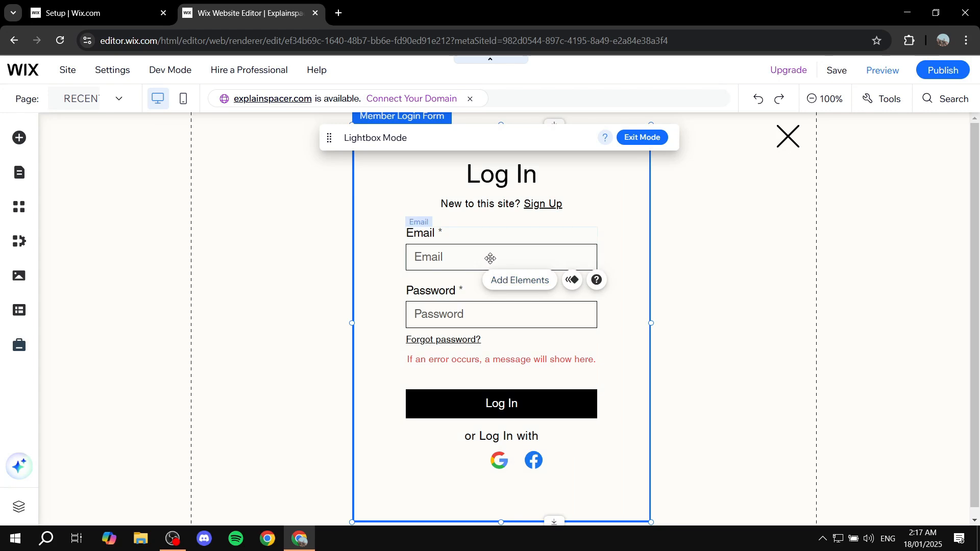
click(491, 258)
click(626, 283)
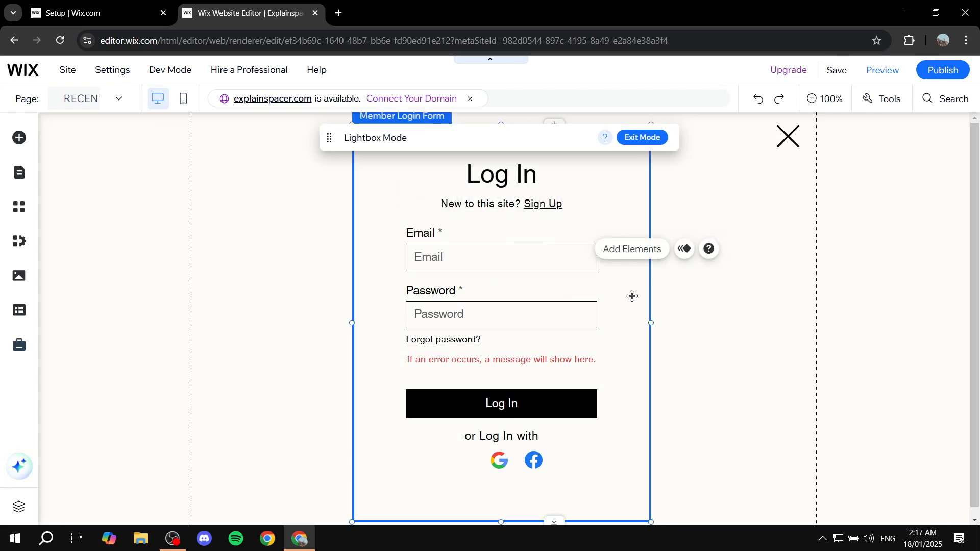
click(629, 250)
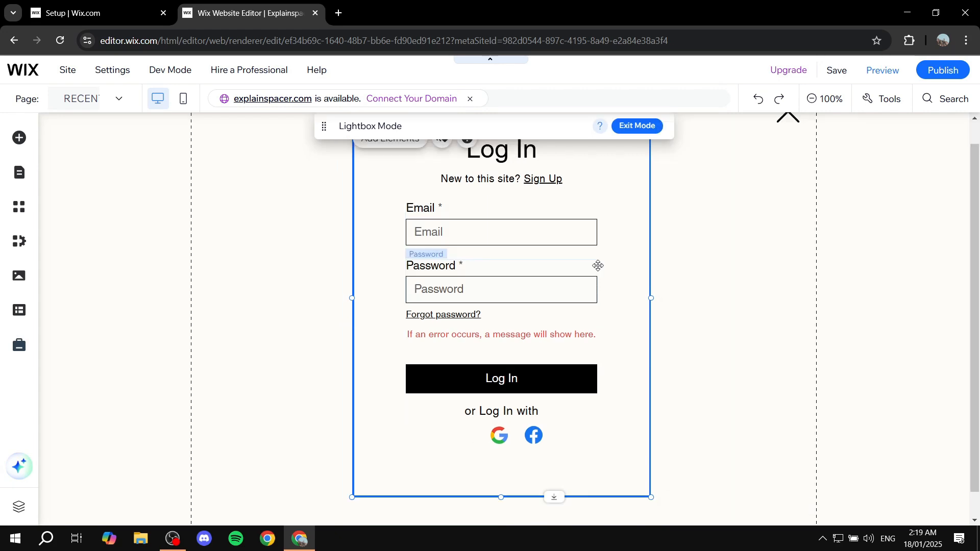
drag(613, 261, 612, 261)
click(612, 260)
- Return to the Home page and set the Member Login Form shown to visitors back to Default Form
click(87, 98)
click(71, 142)
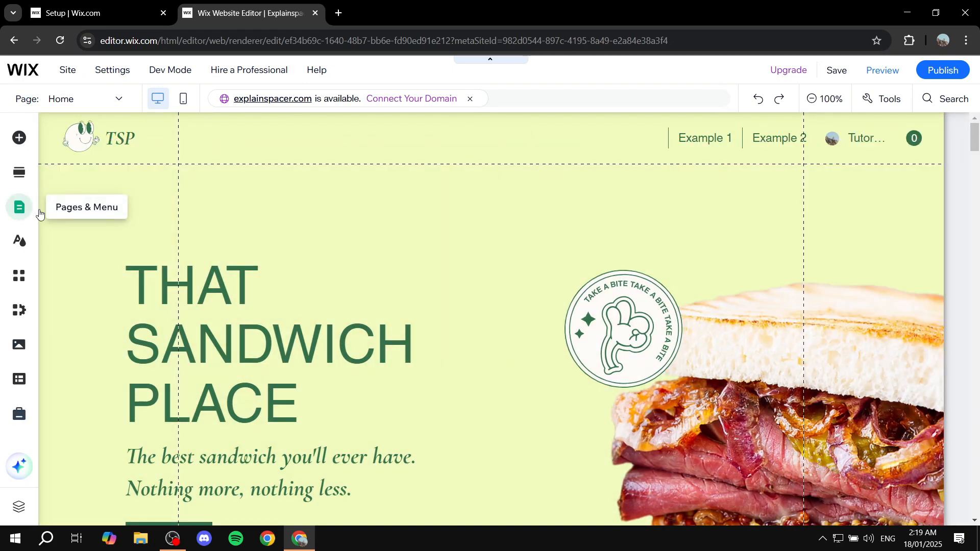
click(20, 213)
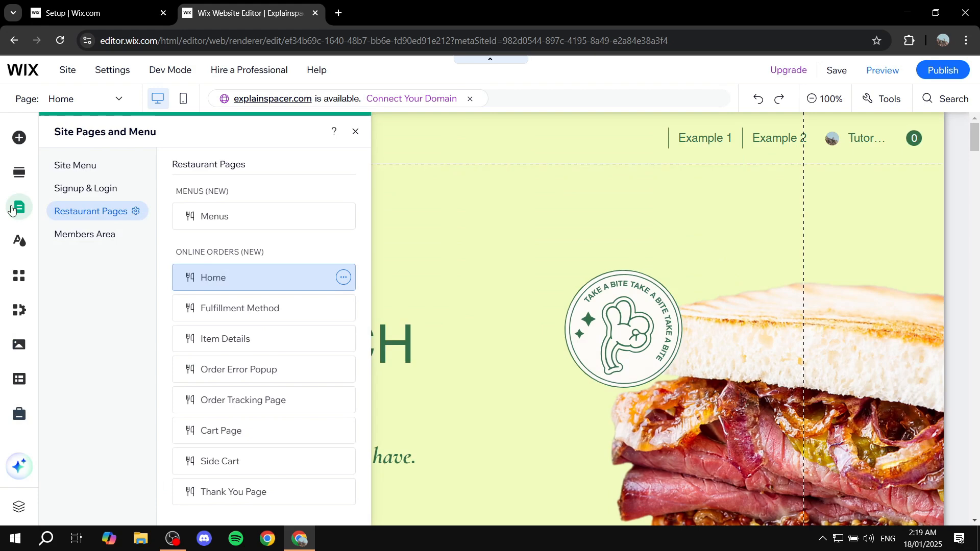
click(95, 189)
click(343, 229)
click(383, 231)
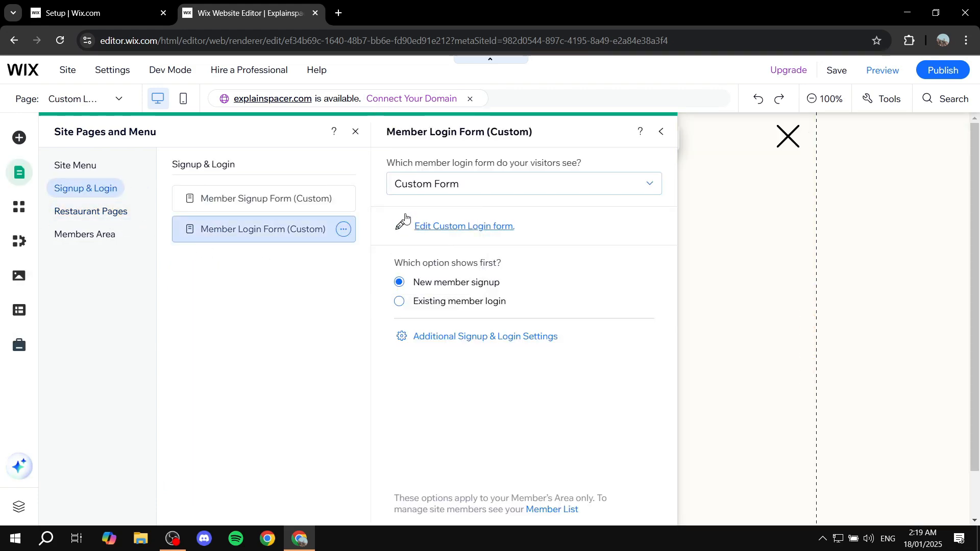
click(505, 188)
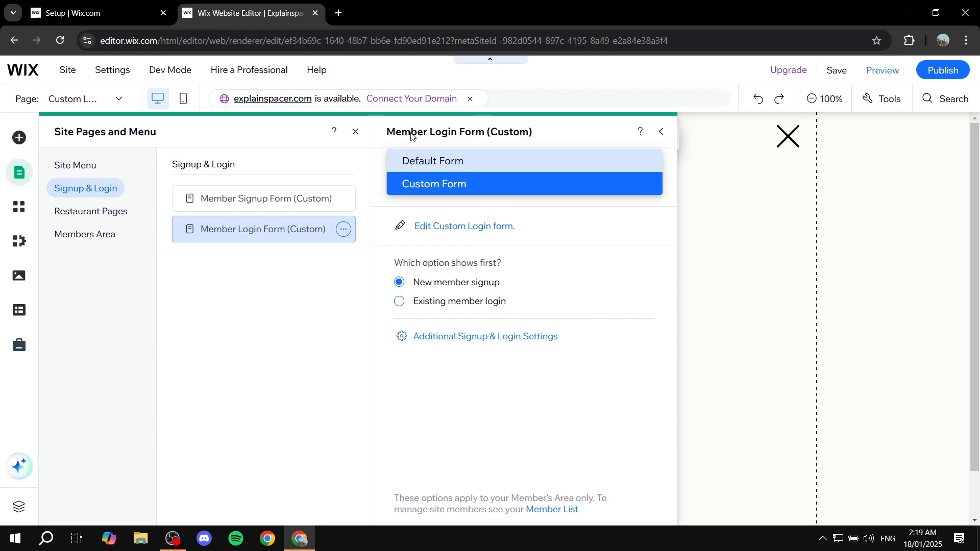
click(433, 162)
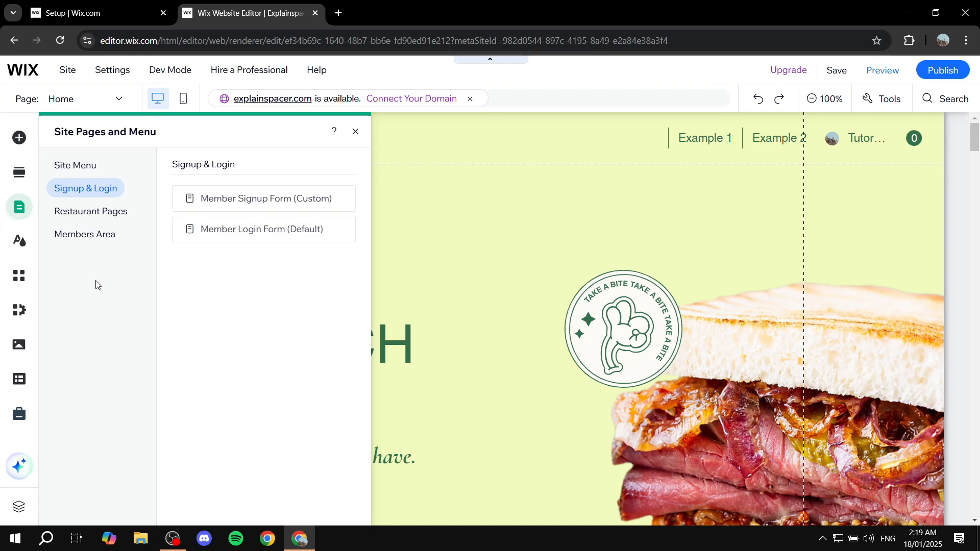
- Add the Profile page to the Members Area
click(82, 238)
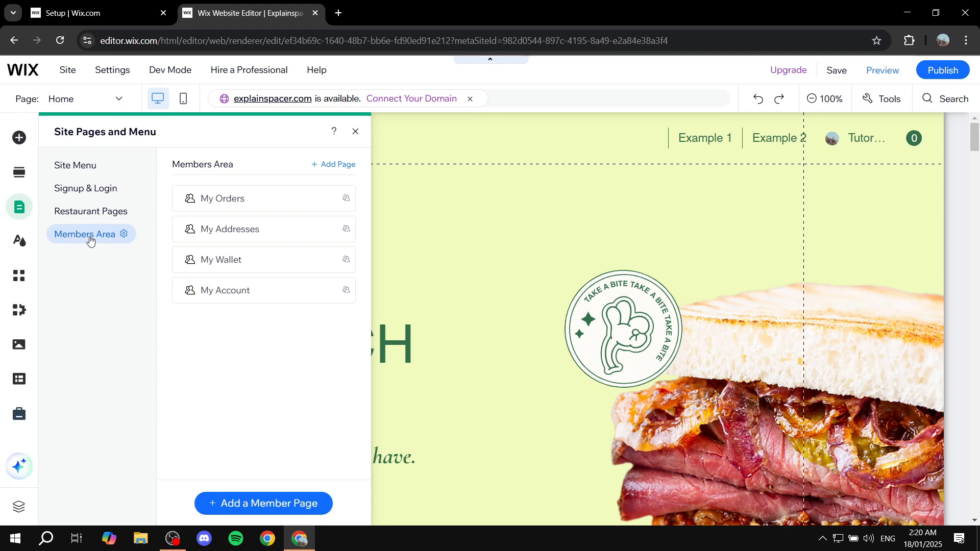
click(335, 165)
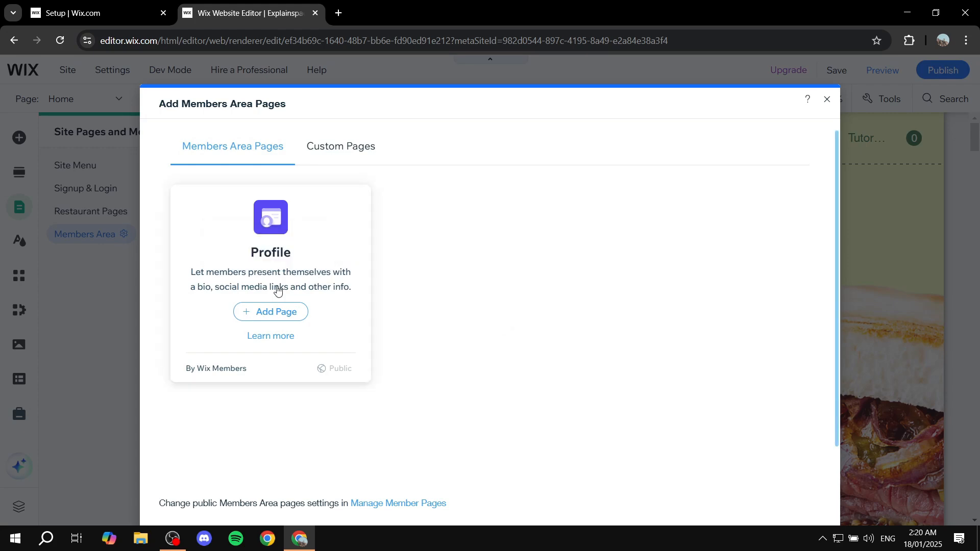
click(275, 313)
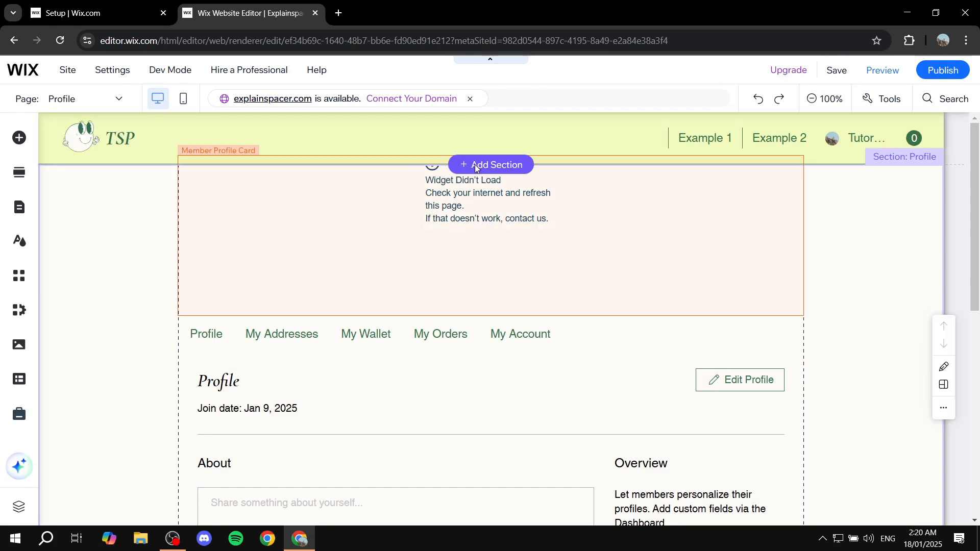
- Reload the editor and reopen the Profile page of the Members Area for editing
click(60, 40)
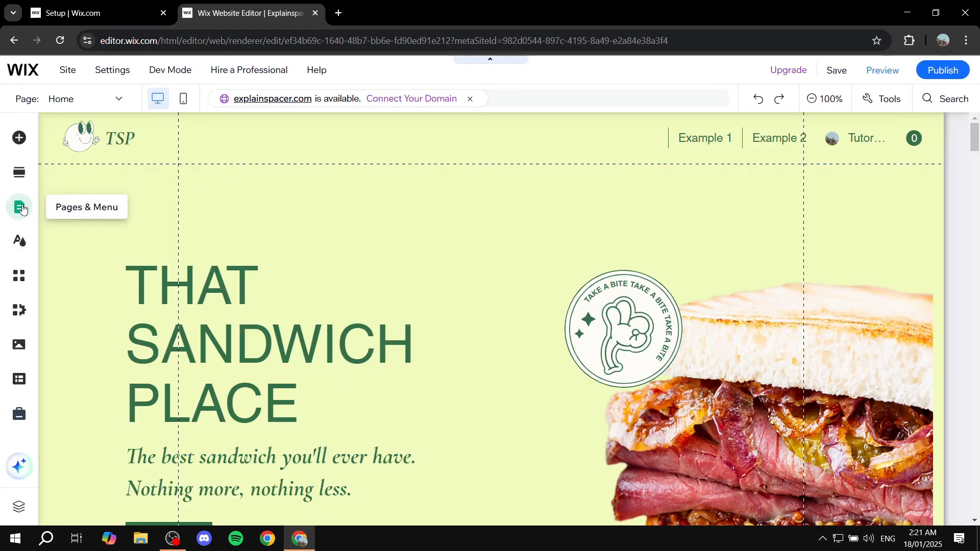
click(22, 209)
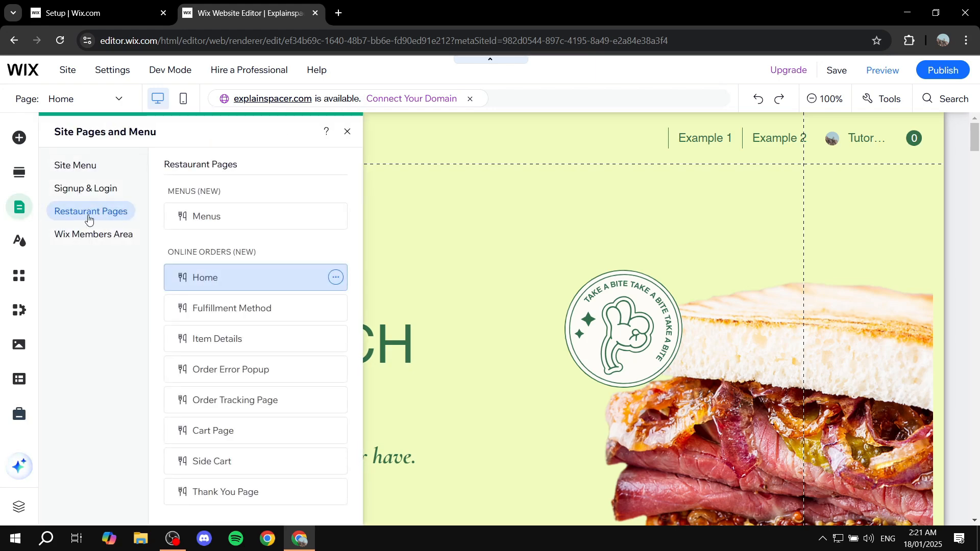
click(81, 234)
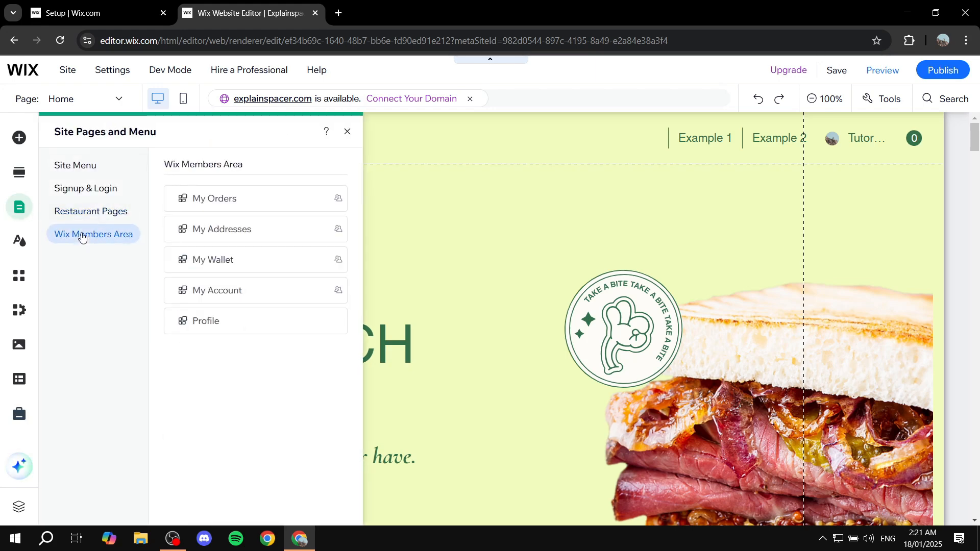
click(205, 323)
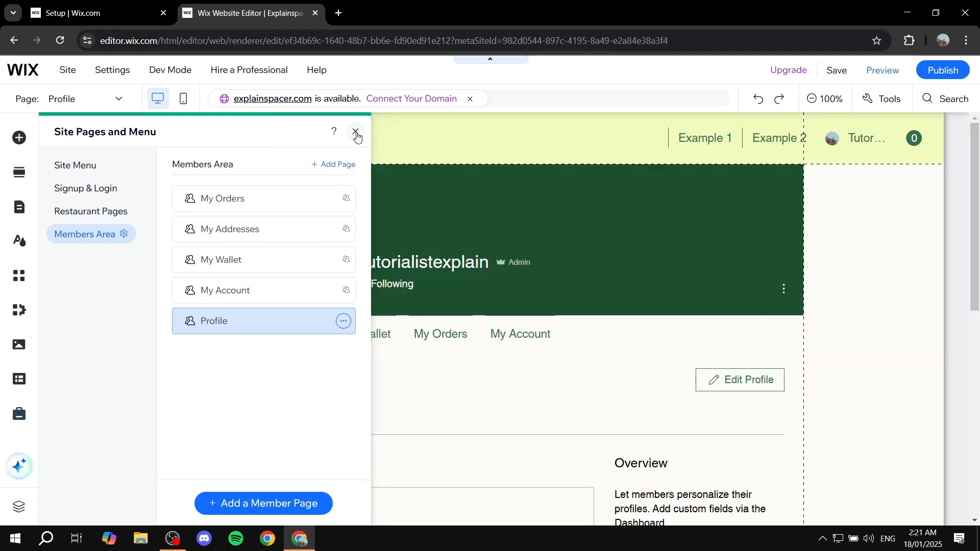
click(356, 133)
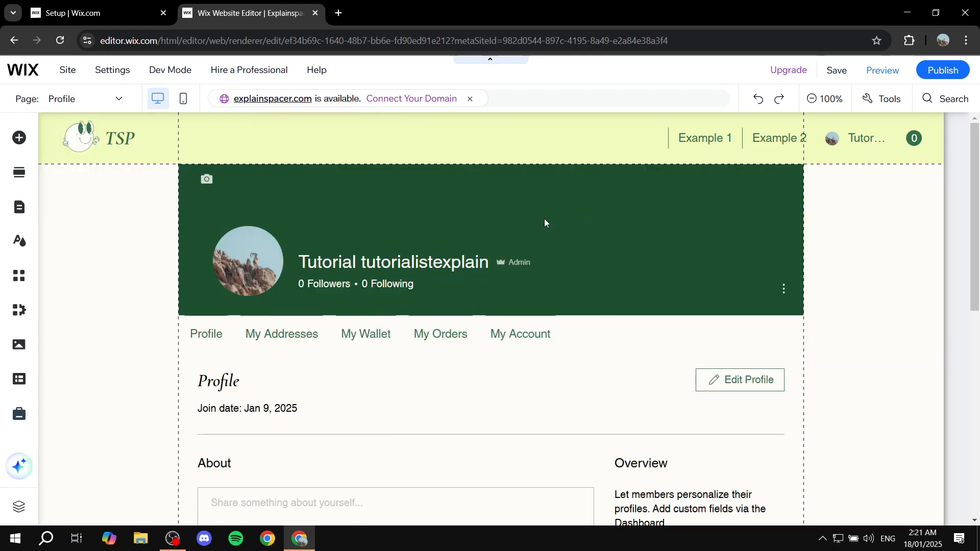
- Look over the Profile page's member profile card and its Profile section
click(562, 234)
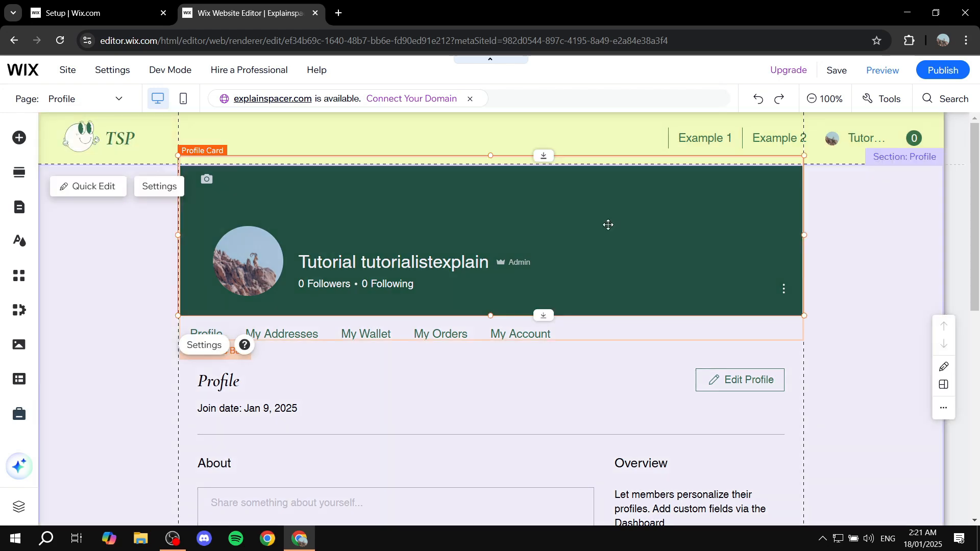
click(403, 438)
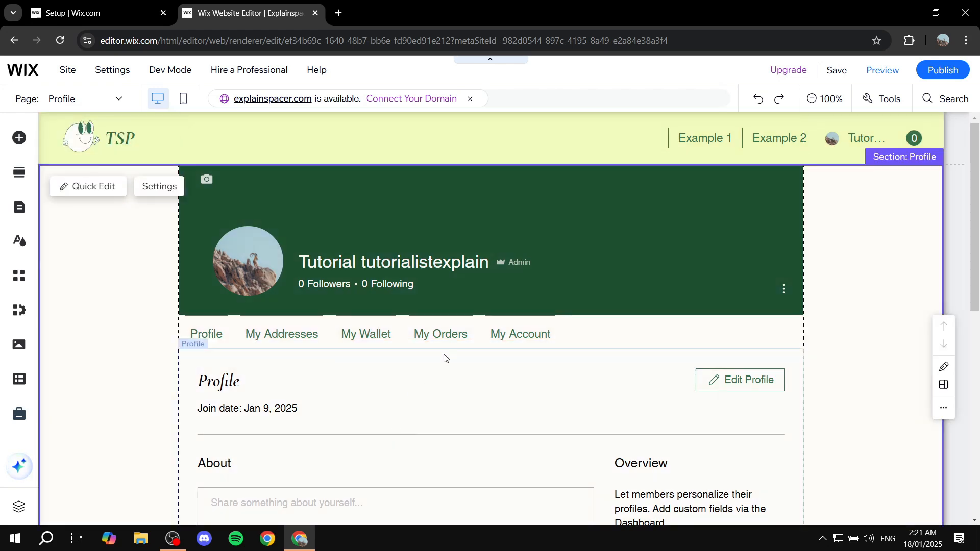
click(552, 268)
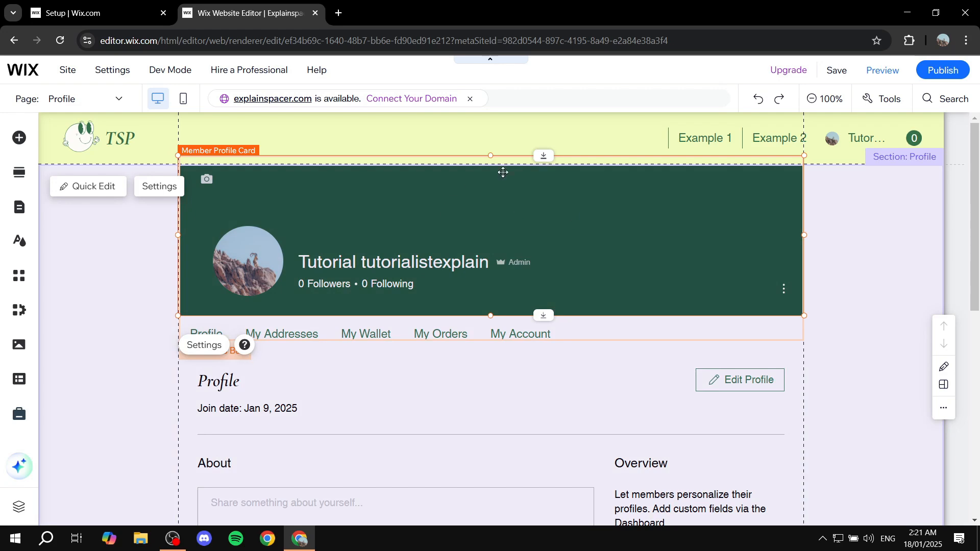
scroll(536, 335, down, 1)
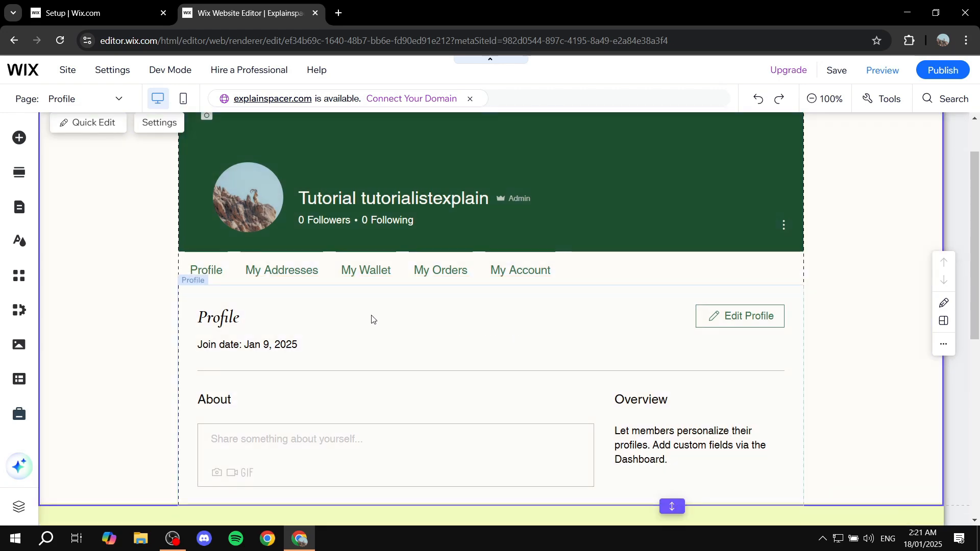
click(420, 319)
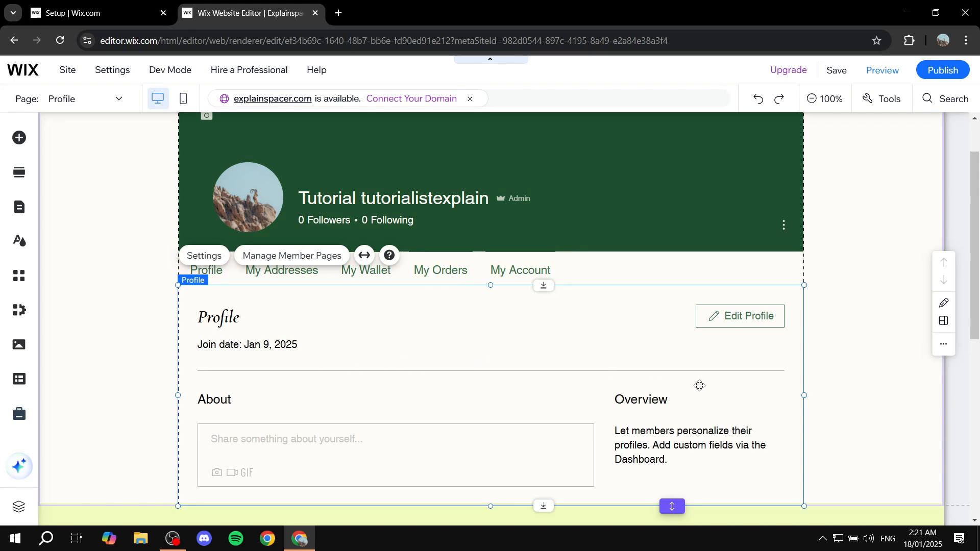
scroll(739, 392, down, 3)
scroll(778, 263, up, 5)
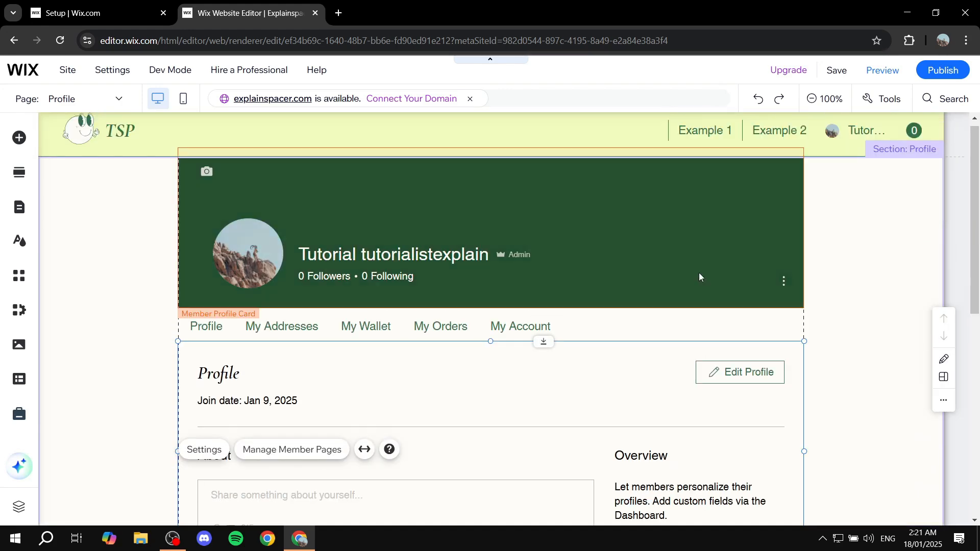